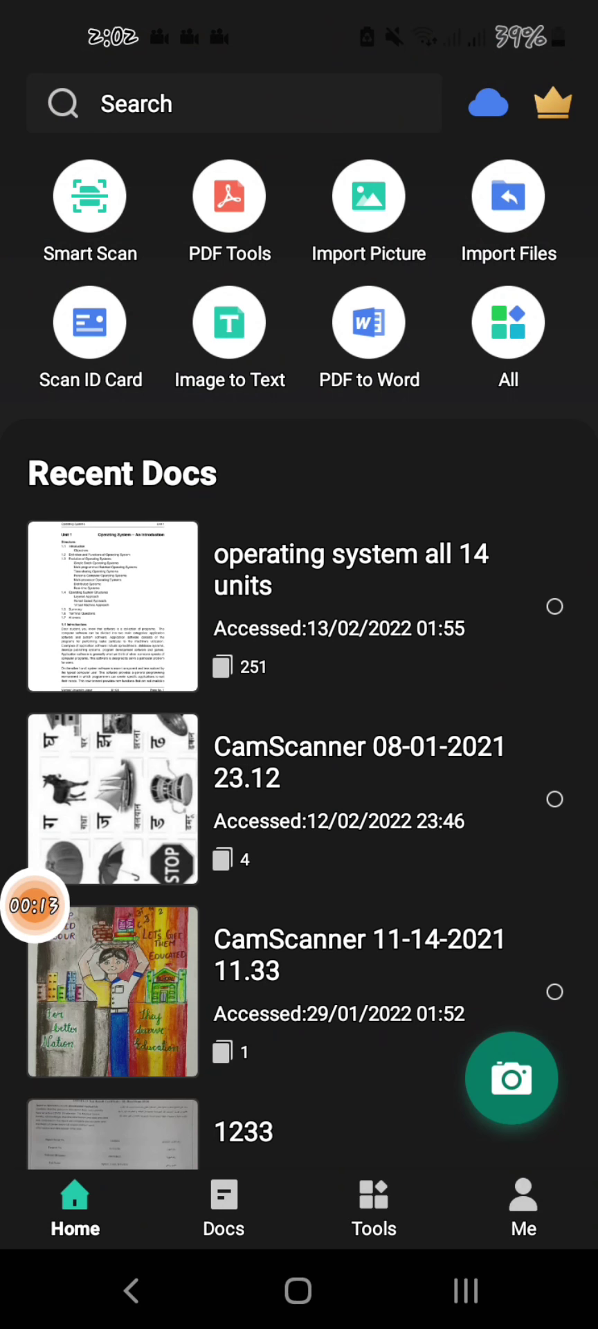
Open the file import list and tick the unit 1 and unit 2 PDFs
{"action": "left_click", "coordinate": [508, 196]}
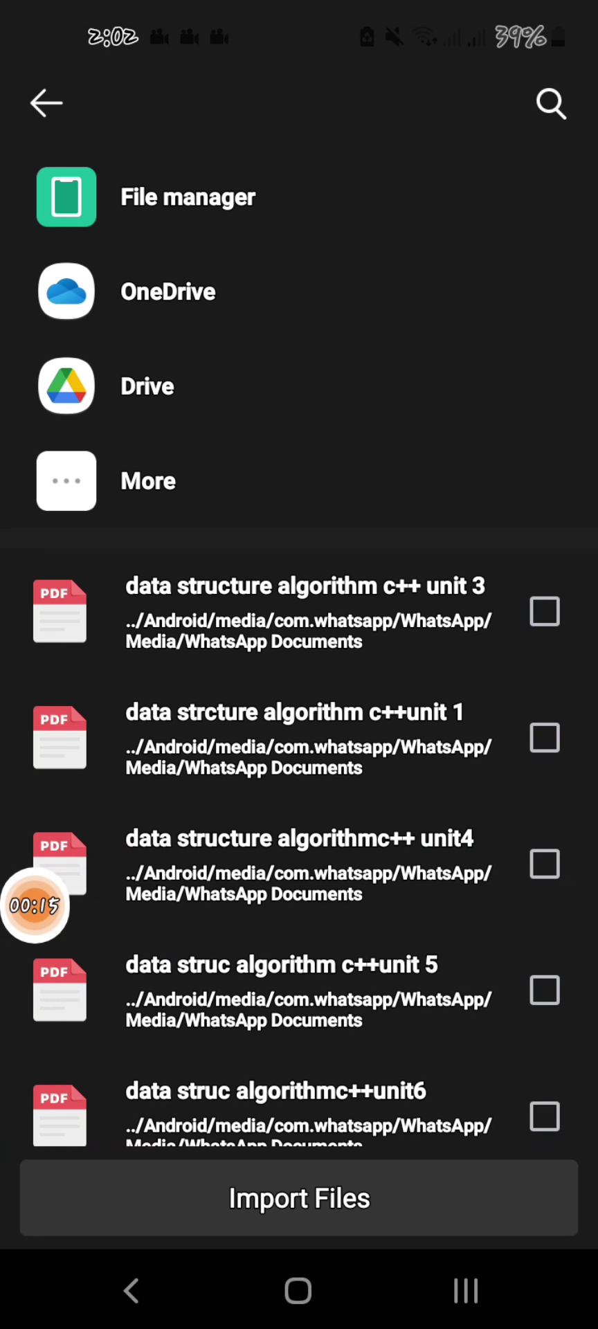
{"action": "scroll", "coordinate": [299, 648], "scroll_direction": "down", "scroll_amount": 8}
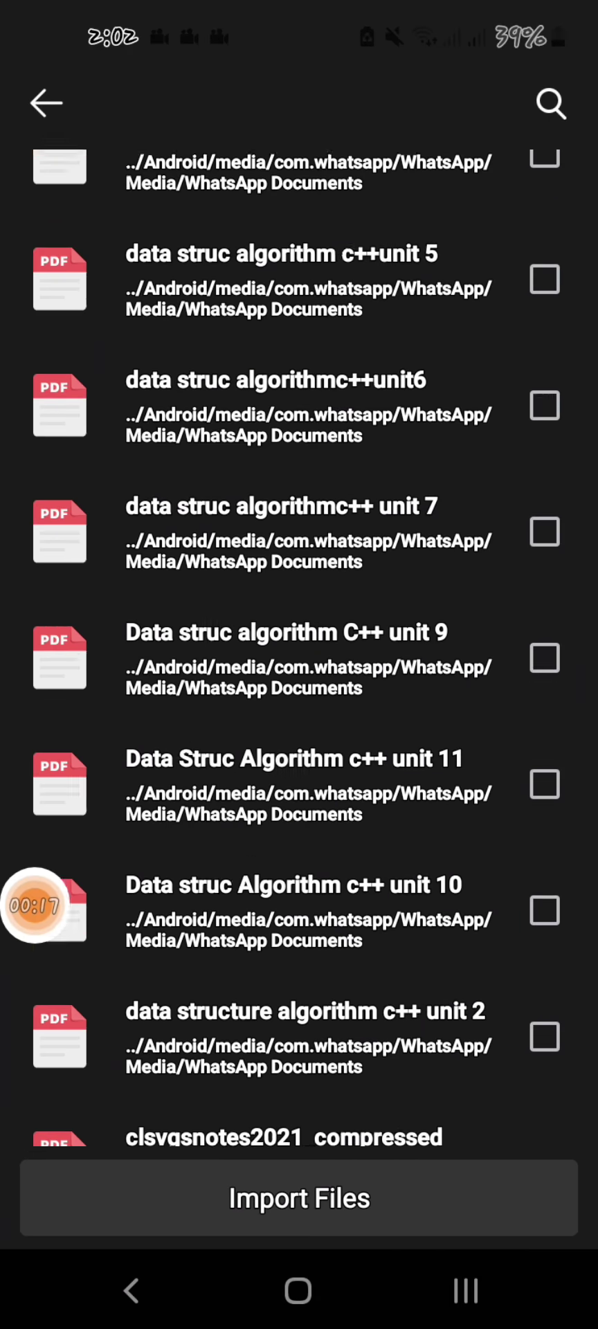
{"action": "scroll", "coordinate": [300, 647], "scroll_direction": "up", "scroll_amount": 3}
{"action": "scroll", "coordinate": [299, 647], "scroll_direction": "up", "scroll_amount": 5}
{"action": "scroll", "coordinate": [299, 647], "scroll_direction": "down", "scroll_amount": 1}
{"action": "left_click", "coordinate": [544, 534]}
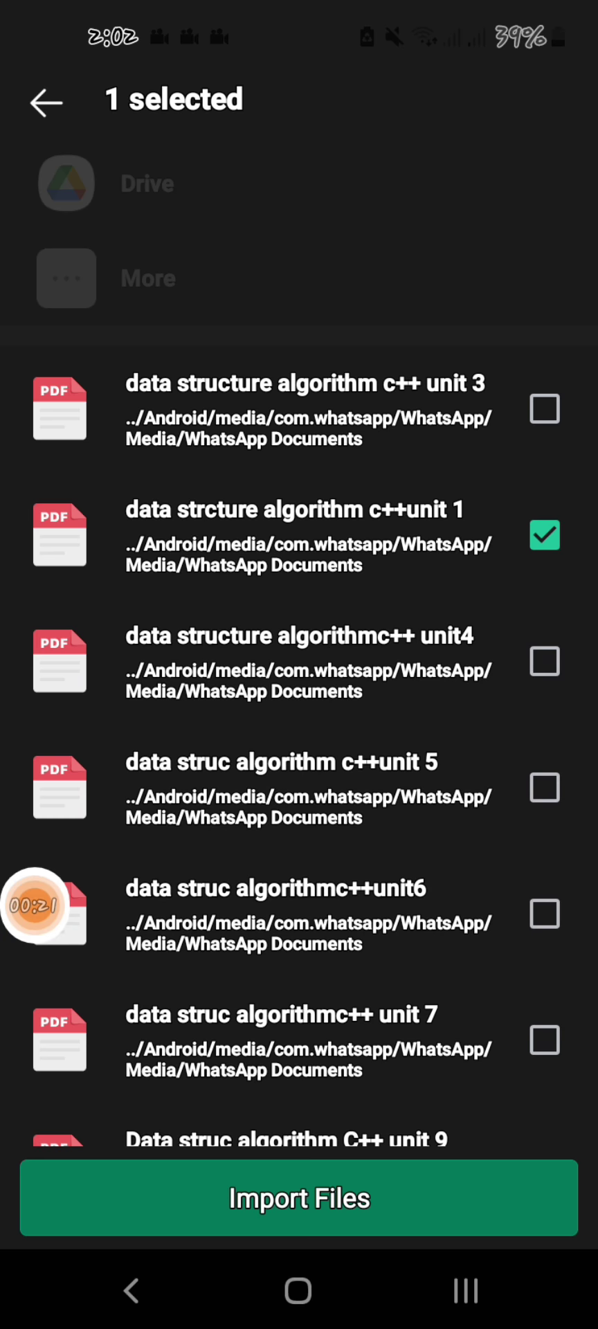
{"action": "scroll", "coordinate": [299, 648], "scroll_direction": "down", "scroll_amount": 2}
{"action": "scroll", "coordinate": [299, 647], "scroll_direction": "down", "scroll_amount": 3}
{"action": "scroll", "coordinate": [299, 647], "scroll_direction": "down", "scroll_amount": 3}
{"action": "left_click", "coordinate": [545, 912]}
Also tick the unit 3, 4, 5, 6, 7, 9 and 10 PDFs
{"action": "scroll", "coordinate": [299, 647], "scroll_direction": "up", "scroll_amount": 1}
{"action": "scroll", "coordinate": [299, 647], "scroll_direction": "up", "scroll_amount": 3}
{"action": "scroll", "coordinate": [299, 647], "scroll_direction": "up", "scroll_amount": 2}
{"action": "scroll", "coordinate": [299, 647], "scroll_direction": "up", "scroll_amount": 2}
{"action": "scroll", "coordinate": [299, 647], "scroll_direction": "up", "scroll_amount": 3}
{"action": "scroll", "coordinate": [299, 647], "scroll_direction": "down", "scroll_amount": 1}
{"action": "left_click", "coordinate": [545, 289]}
{"action": "left_click", "coordinate": [545, 541]}
{"action": "left_click", "coordinate": [545, 668]}
{"action": "left_click", "coordinate": [545, 794]}
{"action": "left_click", "coordinate": [544, 921]}
{"action": "scroll", "coordinate": [299, 648], "scroll_direction": "down", "scroll_amount": 4}
{"action": "left_click", "coordinate": [545, 794]}
{"action": "left_click", "coordinate": [545, 1046]}
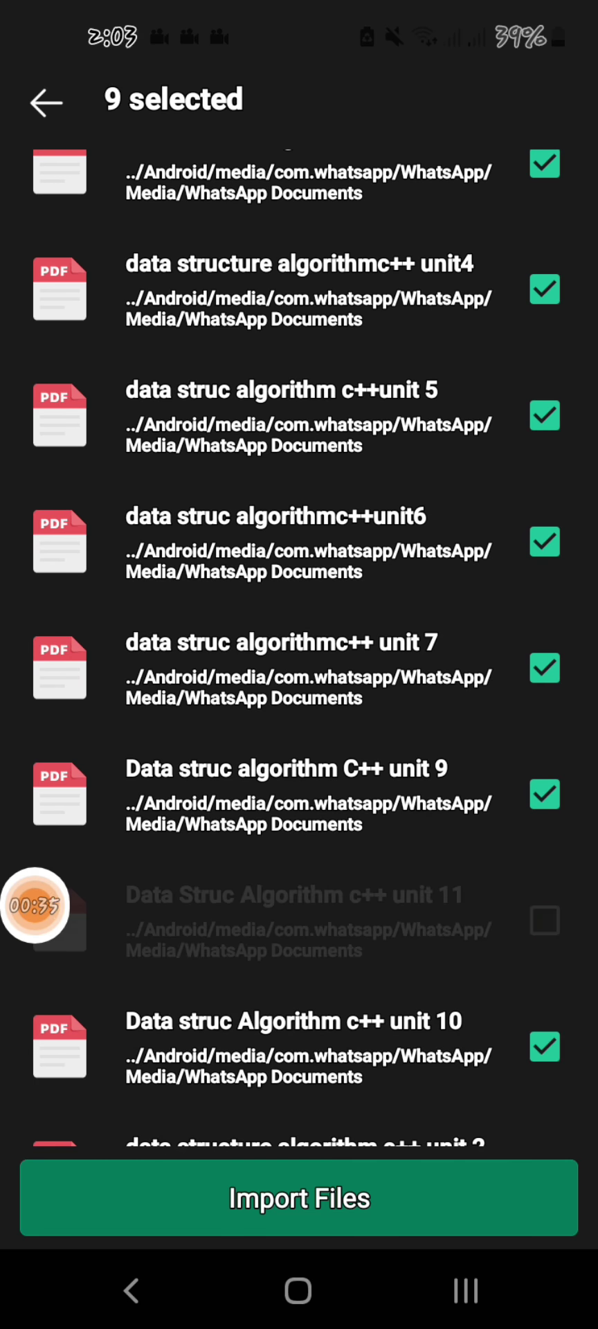
{"action": "scroll", "coordinate": [299, 647], "scroll_direction": "down", "scroll_amount": 4}
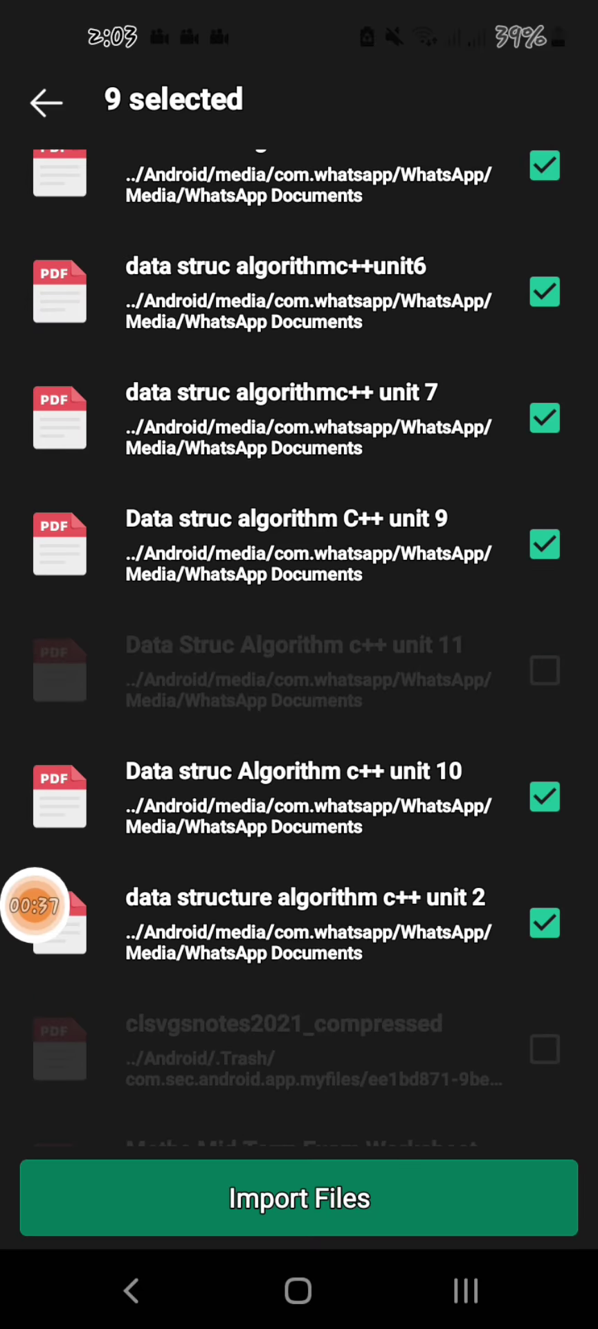
{"action": "scroll", "coordinate": [299, 647], "scroll_direction": "down", "scroll_amount": 1}
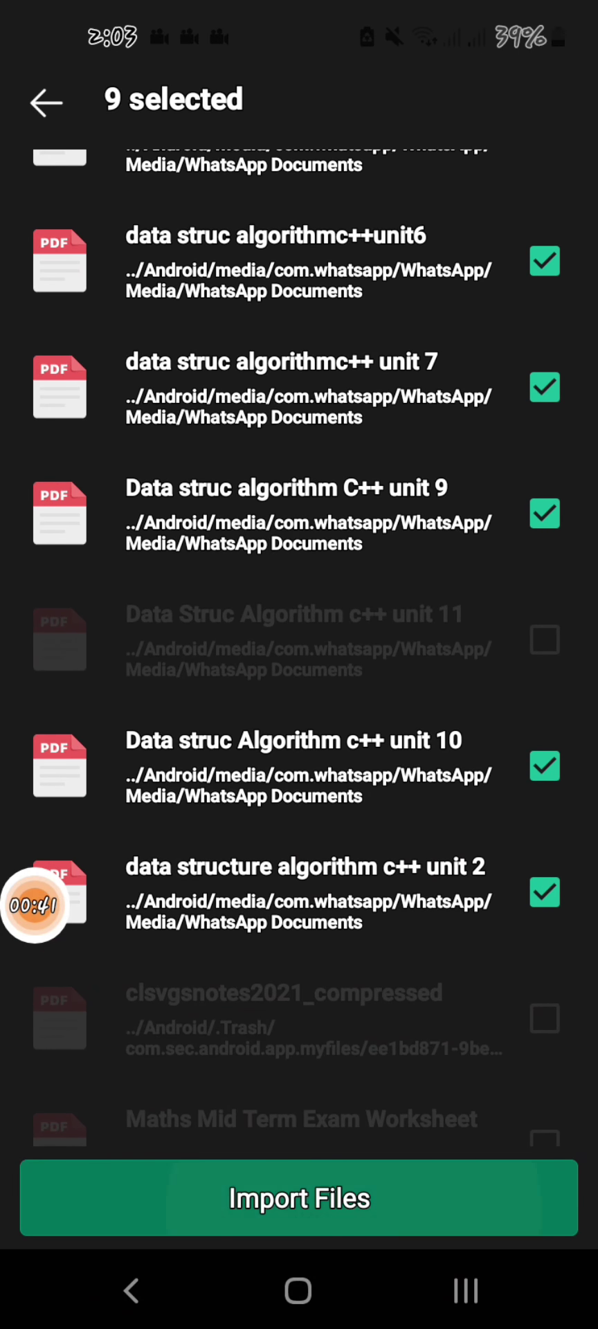
Import the nine ticked unit PDFs and dismiss the Batch edit suggestion
{"action": "left_click", "coordinate": [299, 1198]}
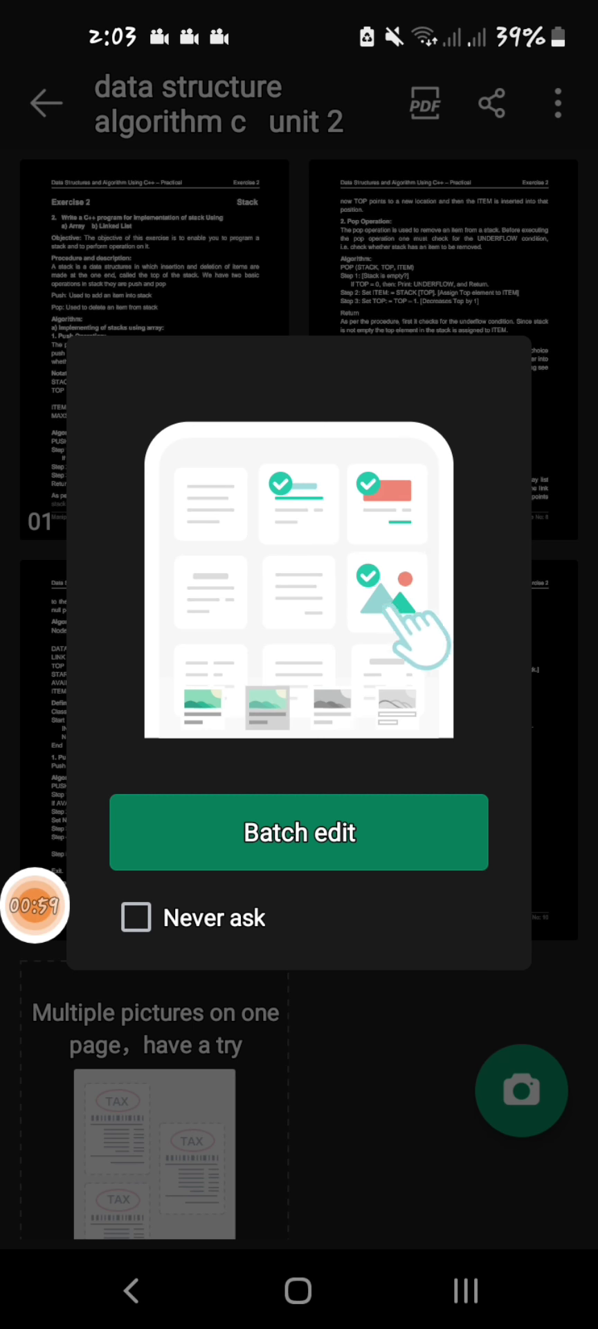
{"action": "key", "text": "Escape"}
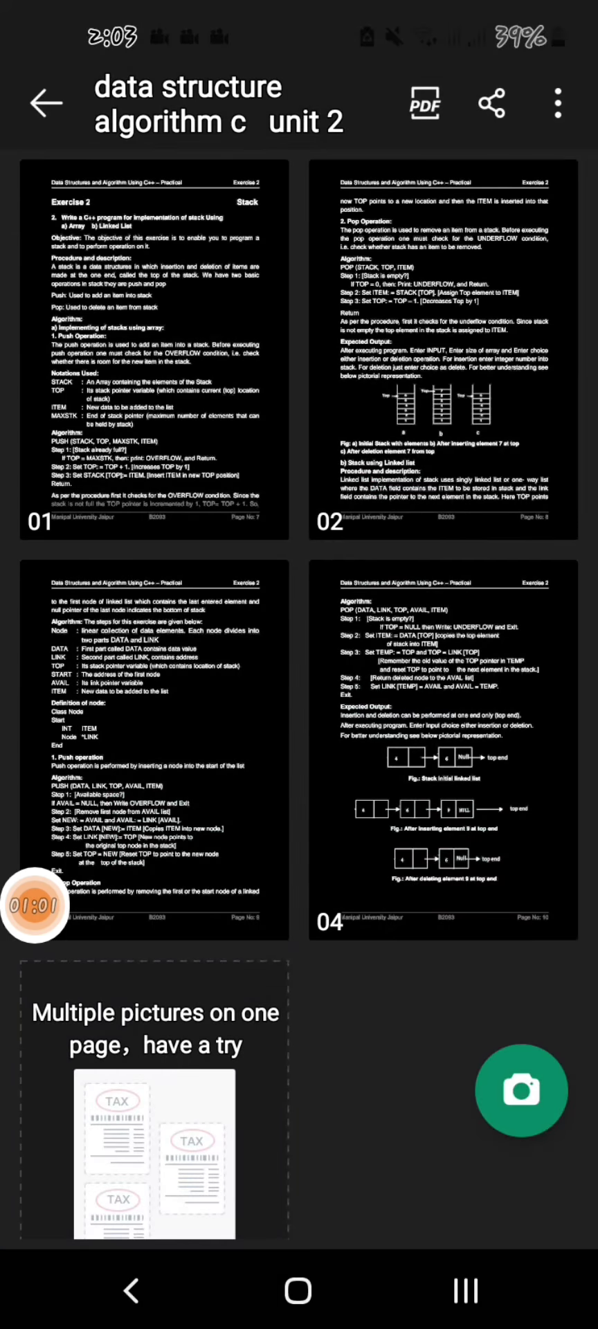
Return home and import the unit 11 PDF from the file list
{"action": "left_click", "coordinate": [131, 1291]}
{"action": "left_click", "coordinate": [508, 201]}
{"action": "scroll", "coordinate": [299, 650], "scroll_direction": "down", "scroll_amount": 10}
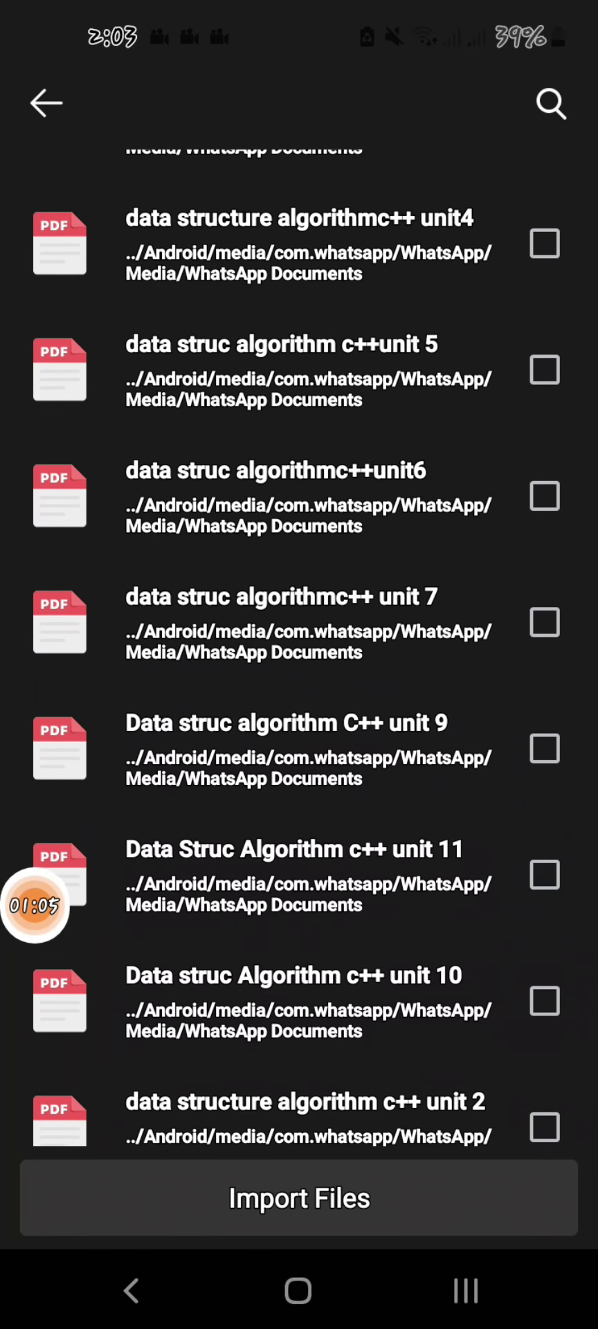
{"action": "left_click", "coordinate": [544, 727]}
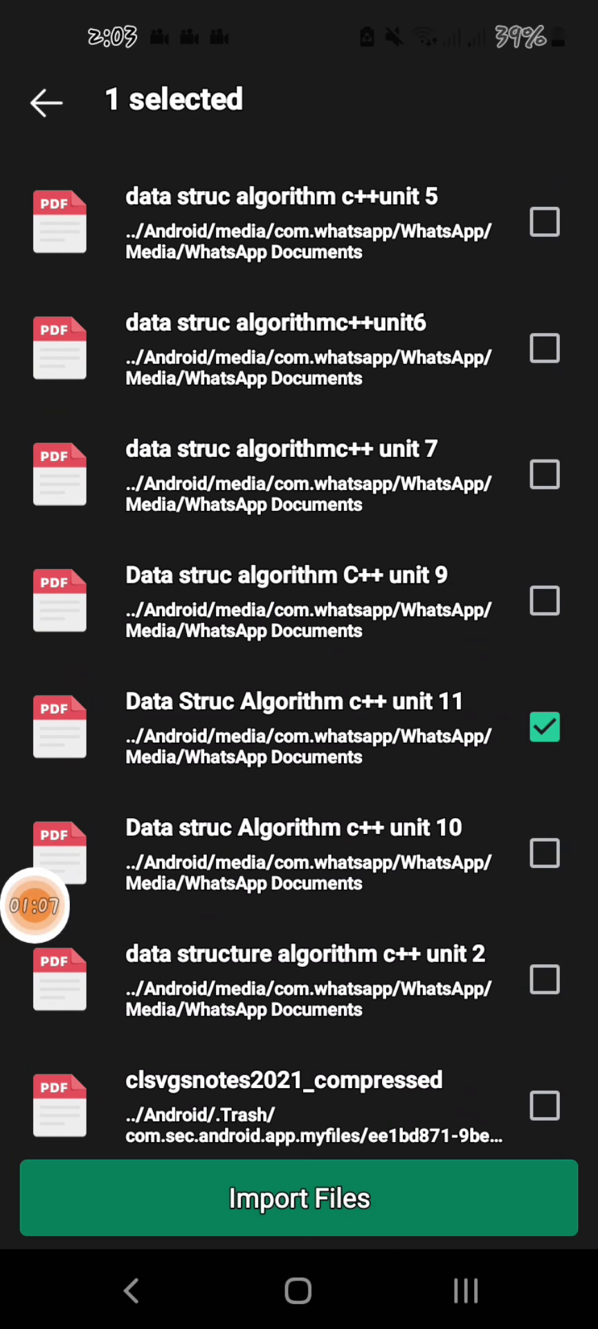
{"action": "scroll", "coordinate": [299, 658], "scroll_direction": "up", "scroll_amount": 5}
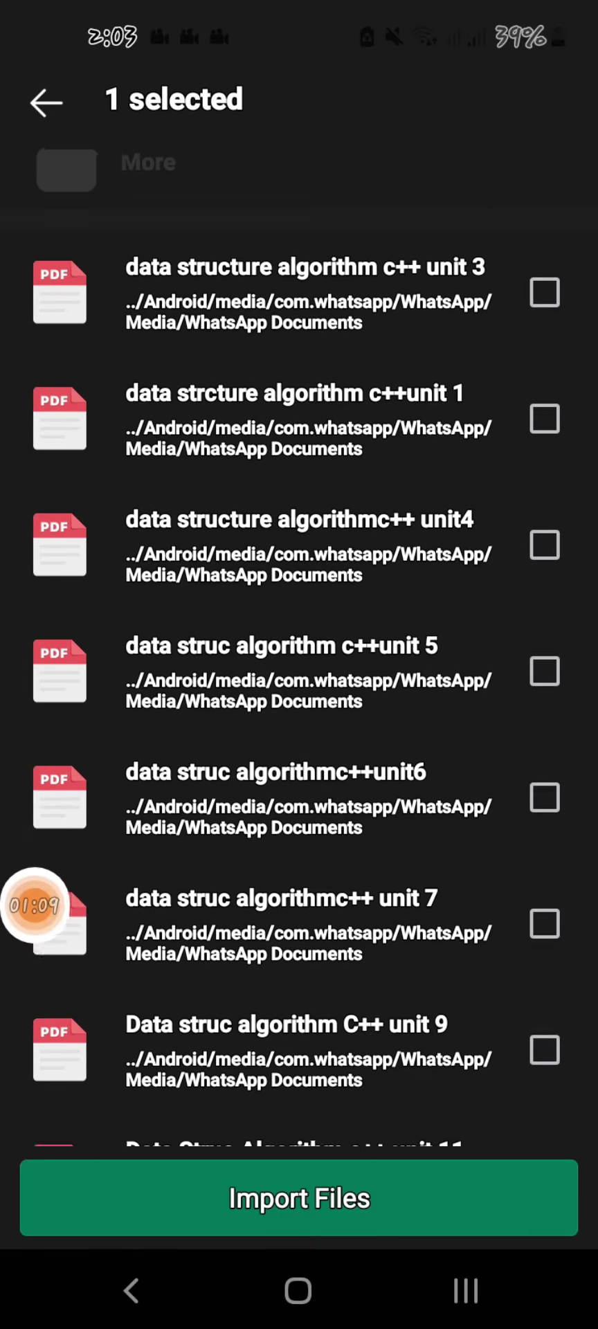
{"action": "scroll", "coordinate": [299, 650], "scroll_direction": "down", "scroll_amount": 5}
{"action": "scroll", "coordinate": [299, 650], "scroll_direction": "down", "scroll_amount": 5}
{"action": "left_click", "coordinate": [299, 1198]}
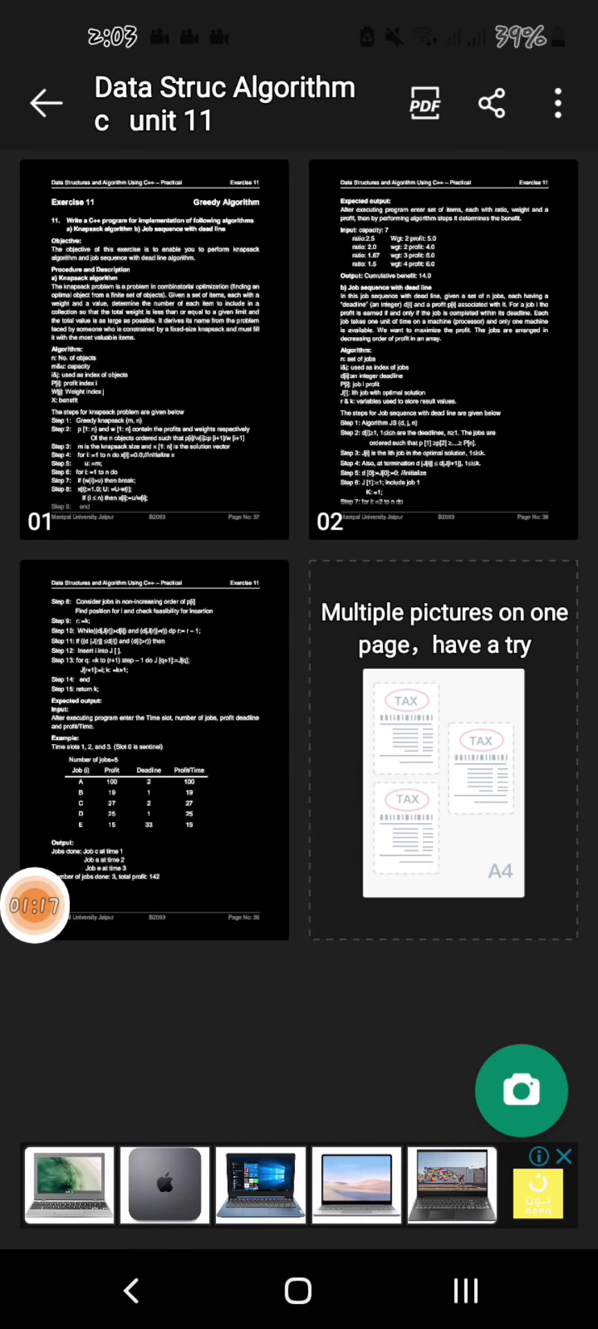
{"action": "left_click", "coordinate": [131, 1291]}
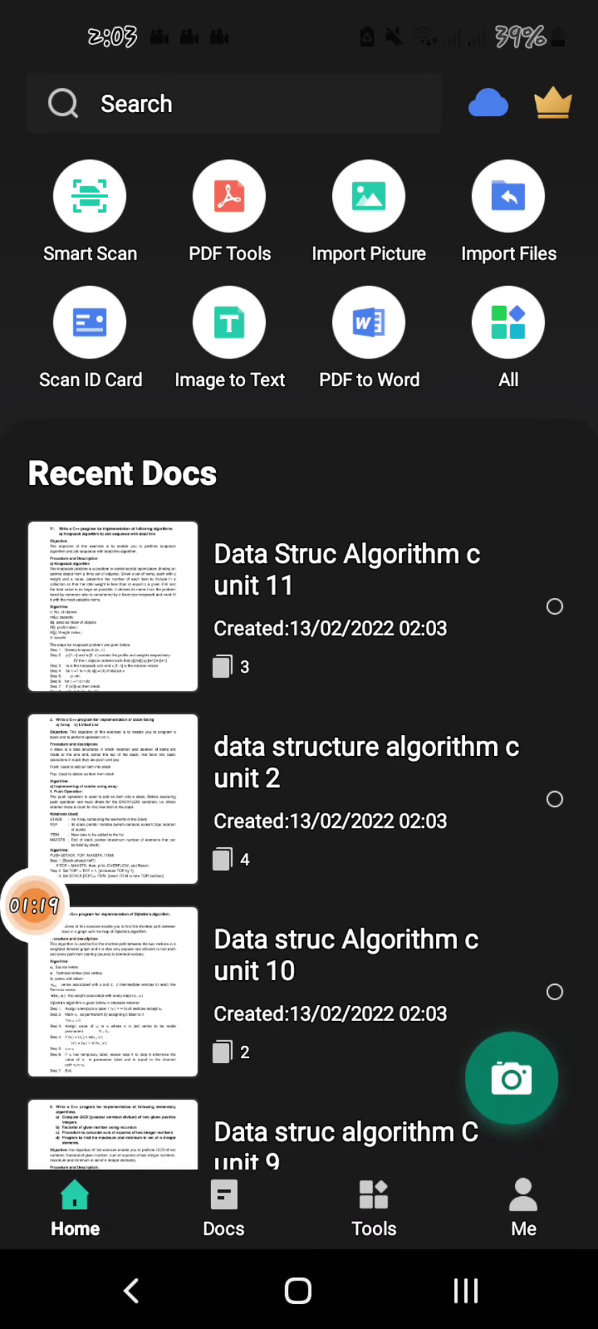
{"action": "scroll", "coordinate": [300, 762], "scroll_direction": "down", "scroll_amount": 5}
{"action": "scroll", "coordinate": [299, 762], "scroll_direction": "down", "scroll_amount": 2}
{"action": "scroll", "coordinate": [300, 762], "scroll_direction": "down", "scroll_amount": 5}
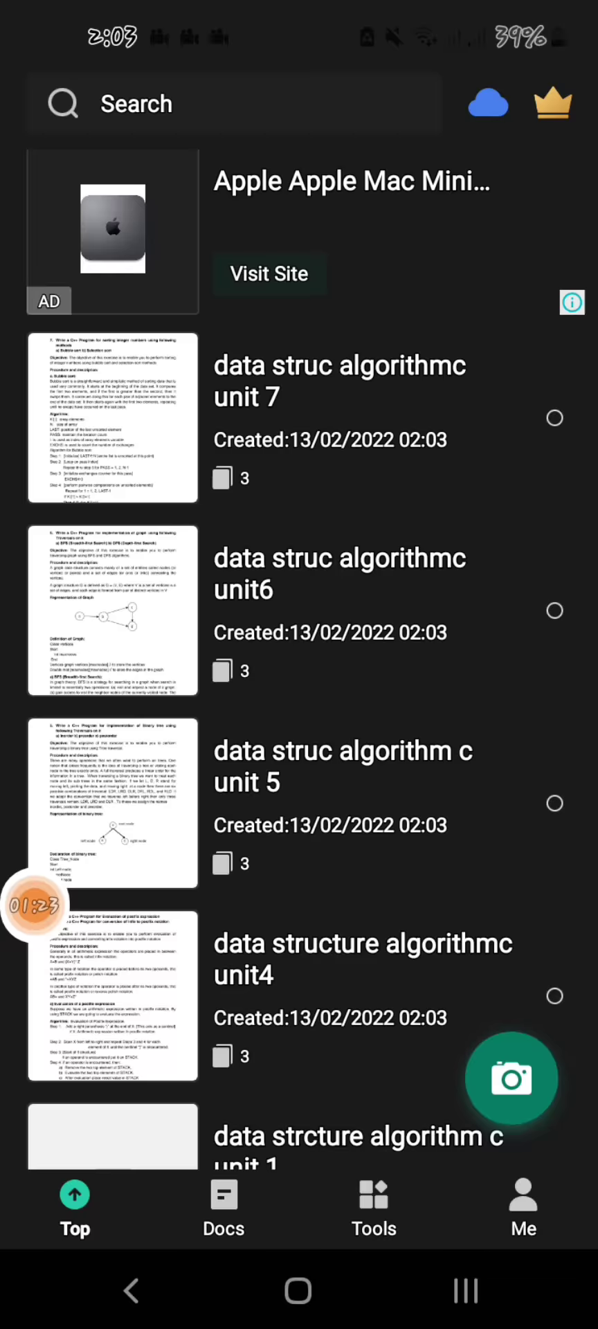
{"action": "scroll", "coordinate": [299, 762], "scroll_direction": "down", "scroll_amount": 5}
{"action": "left_click", "coordinate": [75, 1208]}
{"action": "scroll", "coordinate": [299, 761], "scroll_direction": "down", "scroll_amount": 5}
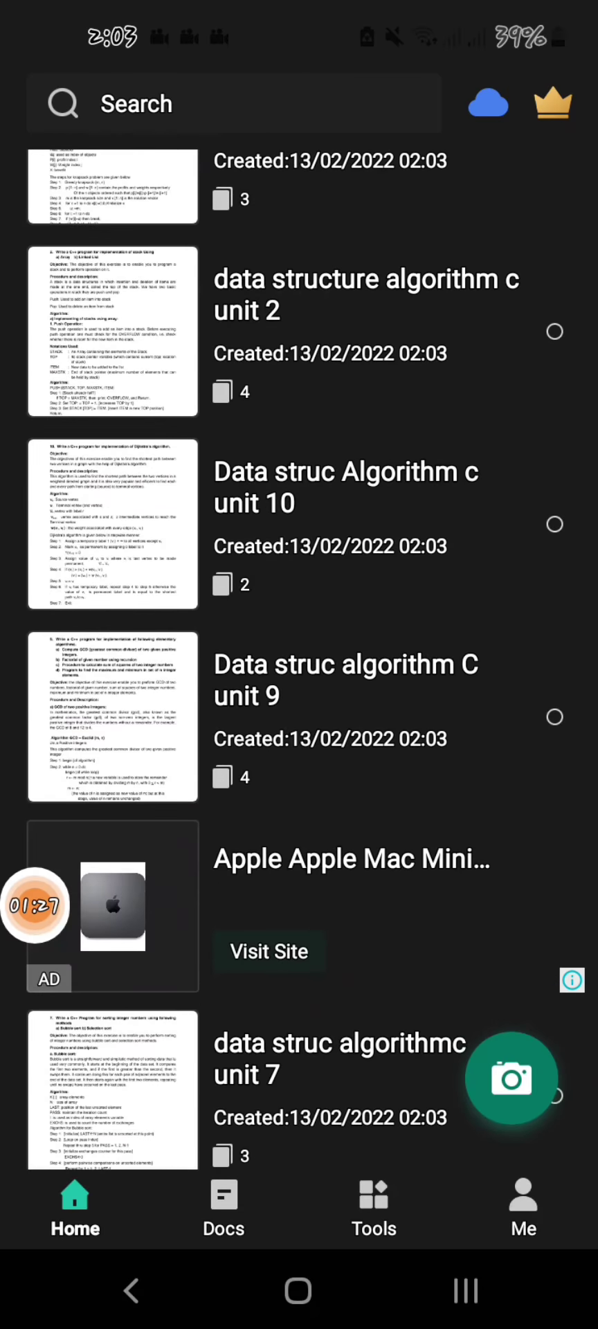
{"action": "scroll", "coordinate": [299, 762], "scroll_direction": "down", "scroll_amount": 5}
{"action": "scroll", "coordinate": [299, 762], "scroll_direction": "down", "scroll_amount": 5}
Long-press unit 1 in Recent Docs and add units 2 and 3 to the selection
{"action": "left_click", "coordinate": [346, 745]}
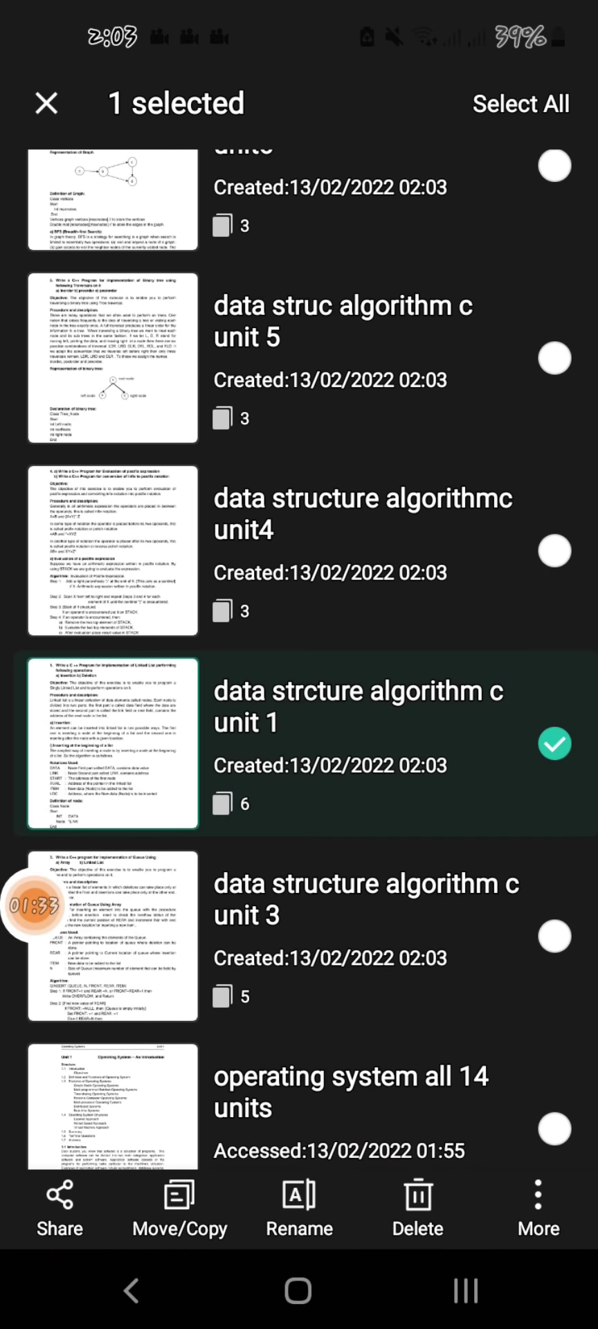
{"action": "scroll", "coordinate": [299, 658], "scroll_direction": "up", "scroll_amount": 1}
{"action": "scroll", "coordinate": [299, 657], "scroll_direction": "up", "scroll_amount": 3}
{"action": "scroll", "coordinate": [300, 658], "scroll_direction": "up", "scroll_amount": 2}
{"action": "scroll", "coordinate": [299, 658], "scroll_direction": "up", "scroll_amount": 1}
{"action": "scroll", "coordinate": [299, 658], "scroll_direction": "up", "scroll_amount": 2}
{"action": "scroll", "coordinate": [299, 657], "scroll_direction": "up", "scroll_amount": 4}
{"action": "scroll", "coordinate": [299, 658], "scroll_direction": "up", "scroll_amount": 1}
{"action": "scroll", "coordinate": [299, 658], "scroll_direction": "up", "scroll_amount": 4}
{"action": "left_click", "coordinate": [347, 415]}
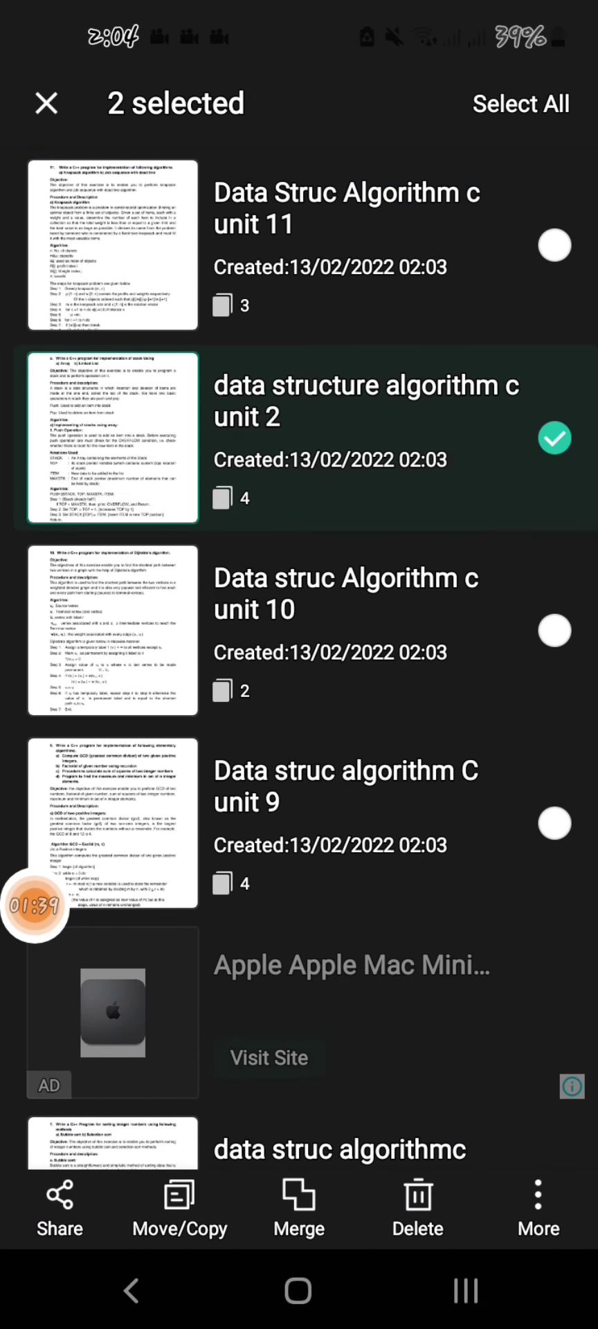
{"action": "scroll", "coordinate": [299, 658], "scroll_direction": "down", "scroll_amount": 2}
{"action": "scroll", "coordinate": [299, 658], "scroll_direction": "down", "scroll_amount": 5}
{"action": "scroll", "coordinate": [299, 658], "scroll_direction": "down", "scroll_amount": 6}
{"action": "scroll", "coordinate": [299, 658], "scroll_direction": "down", "scroll_amount": 3}
{"action": "left_click", "coordinate": [346, 995]}
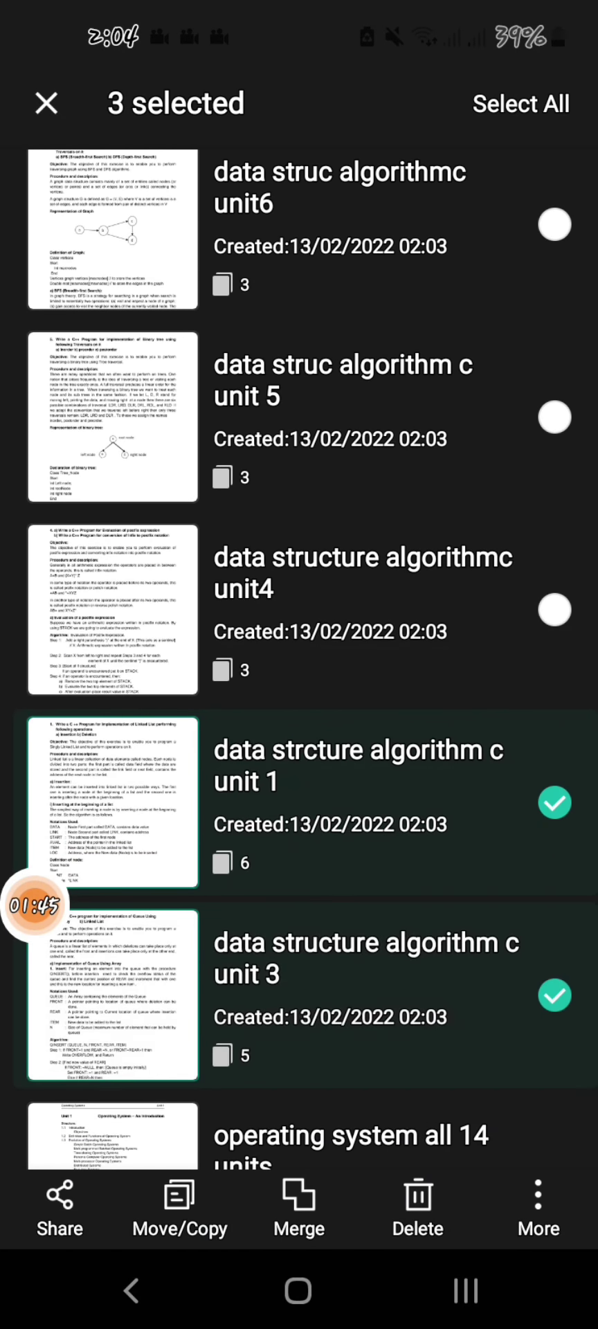
Add units 4, 5, 6, 7, 9, 10 and 11 to the selection
{"action": "left_click", "coordinate": [346, 609]}
{"action": "left_click", "coordinate": [346, 416]}
{"action": "scroll", "coordinate": [299, 658], "scroll_direction": "up", "scroll_amount": 2}
{"action": "scroll", "coordinate": [299, 657], "scroll_direction": "up", "scroll_amount": 1}
{"action": "left_click", "coordinate": [347, 443]}
{"action": "scroll", "coordinate": [300, 658], "scroll_direction": "up", "scroll_amount": 2}
{"action": "left_click", "coordinate": [346, 360]}
{"action": "scroll", "coordinate": [299, 658], "scroll_direction": "up", "scroll_amount": 3}
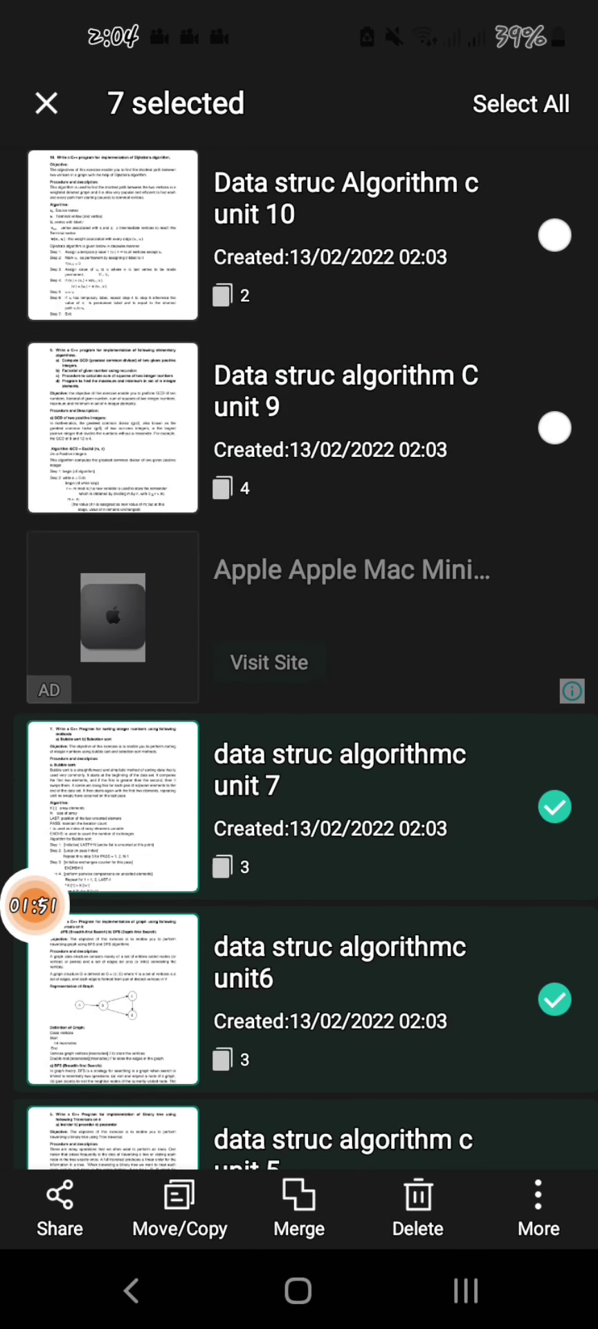
{"action": "scroll", "coordinate": [299, 657], "scroll_direction": "up", "scroll_amount": 4}
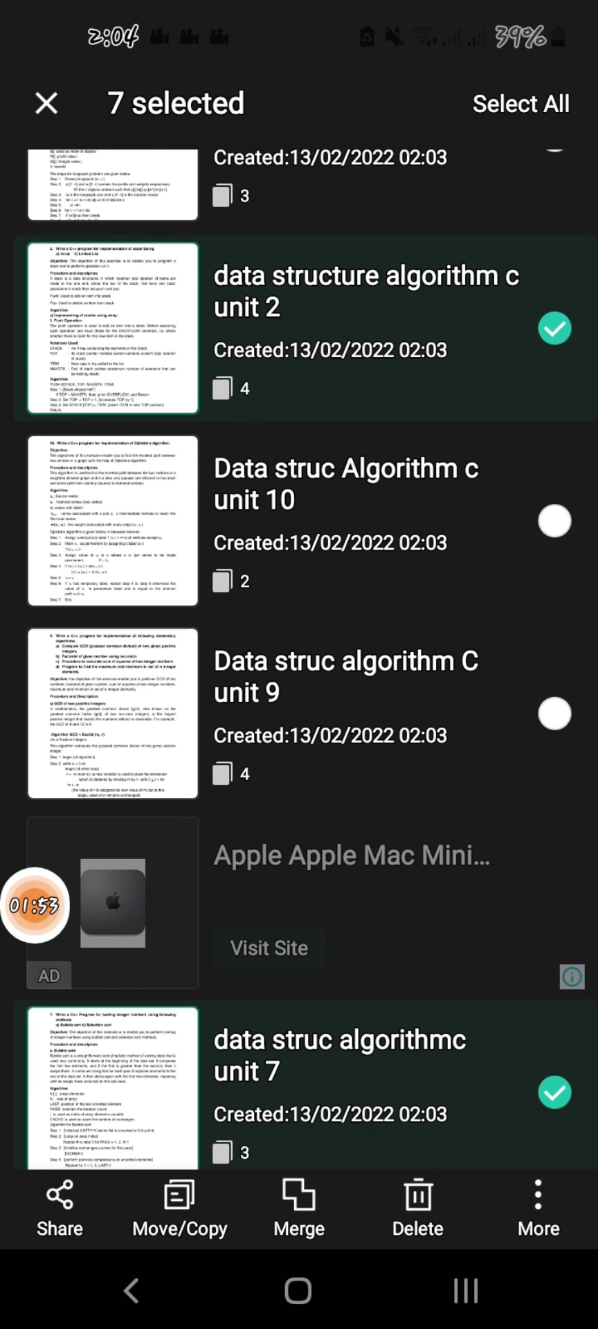
{"action": "left_click", "coordinate": [346, 713]}
{"action": "left_click", "coordinate": [346, 519]}
{"action": "scroll", "coordinate": [299, 657], "scroll_direction": "up", "scroll_amount": 2}
{"action": "left_click", "coordinate": [346, 246]}
{"action": "scroll", "coordinate": [299, 657], "scroll_direction": "down", "scroll_amount": 5}
{"action": "scroll", "coordinate": [299, 658], "scroll_direction": "down", "scroll_amount": 5}
{"action": "scroll", "coordinate": [299, 658], "scroll_direction": "down", "scroll_amount": 5}
{"action": "scroll", "coordinate": [299, 657], "scroll_direction": "down", "scroll_amount": 5}
{"action": "scroll", "coordinate": [300, 658], "scroll_direction": "down", "scroll_amount": 4}
{"action": "scroll", "coordinate": [299, 658], "scroll_direction": "up", "scroll_amount": 5}
{"action": "scroll", "coordinate": [299, 658], "scroll_direction": "up", "scroll_amount": 10}
{"action": "scroll", "coordinate": [299, 658], "scroll_direction": "up", "scroll_amount": 3}
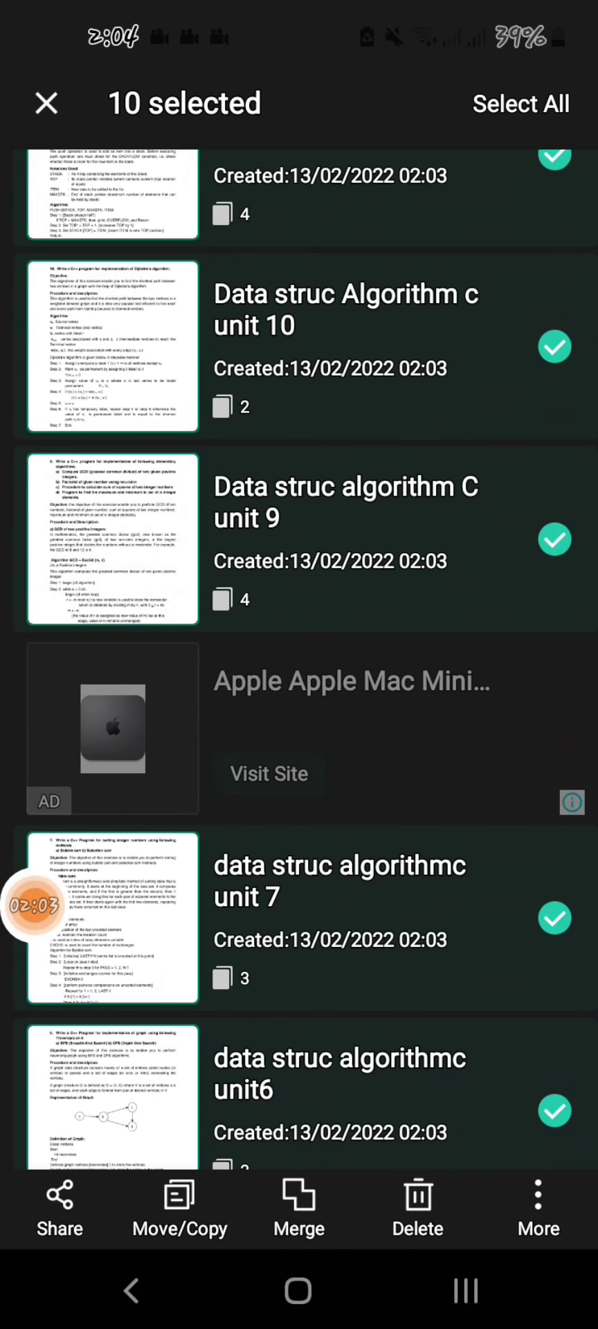
Merge the ten selected documents in unit order without keeping the old documents
{"action": "left_click", "coordinate": [538, 1211]}
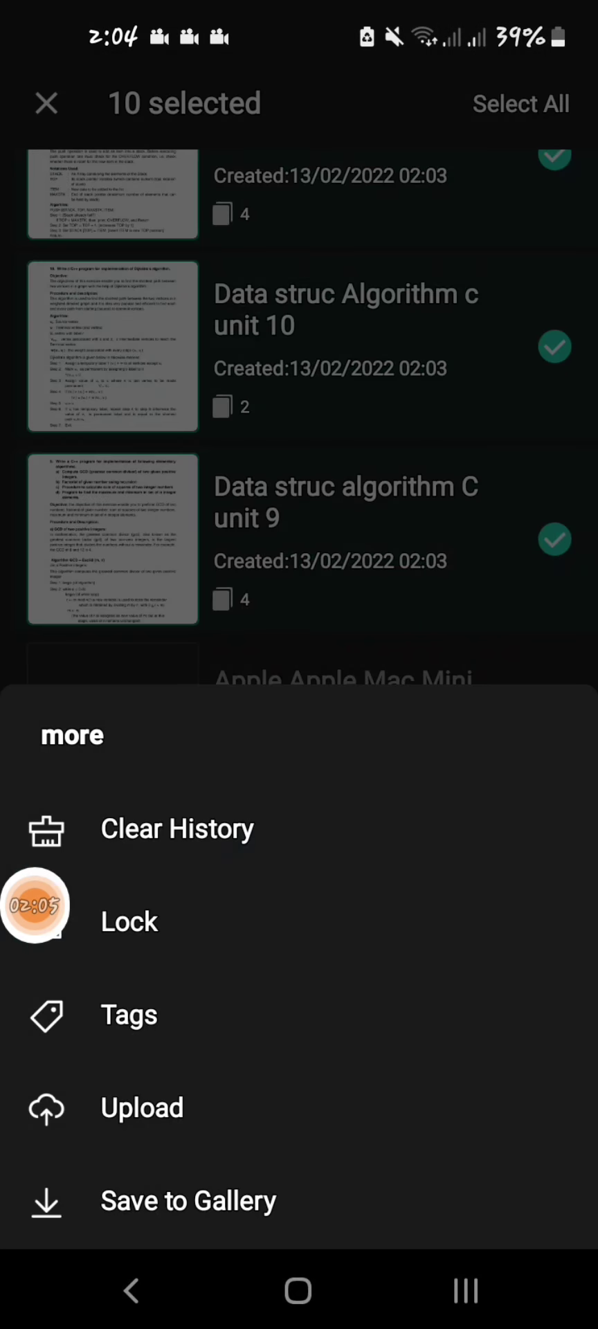
{"action": "key", "text": "Escape"}
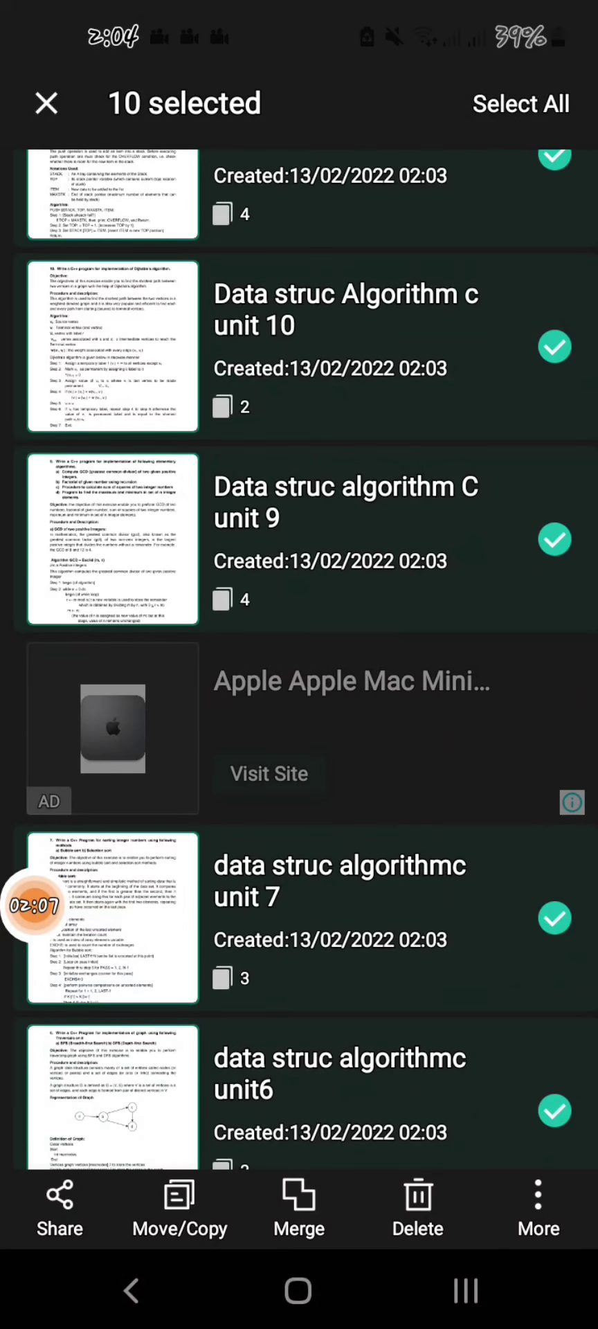
{"action": "left_click", "coordinate": [299, 1212]}
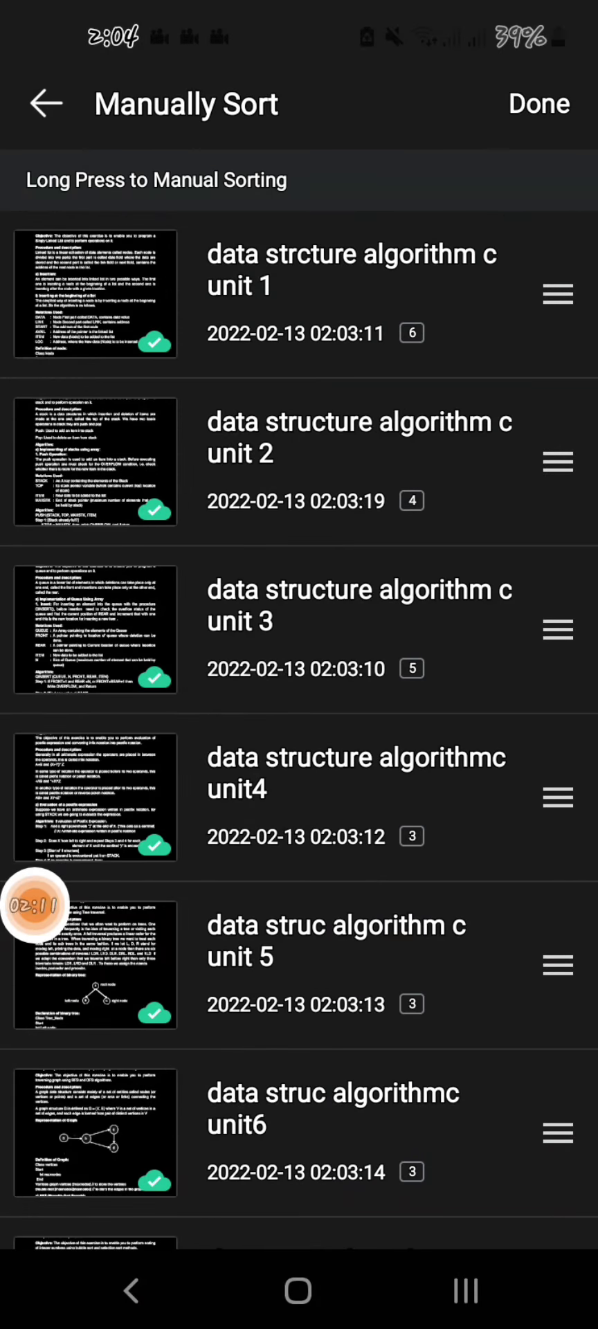
{"action": "scroll", "coordinate": [299, 727], "scroll_direction": "down", "scroll_amount": 3}
{"action": "scroll", "coordinate": [299, 727], "scroll_direction": "down", "scroll_amount": 3}
{"action": "scroll", "coordinate": [299, 726], "scroll_direction": "down", "scroll_amount": 1}
{"action": "scroll", "coordinate": [299, 727], "scroll_direction": "down", "scroll_amount": 2}
{"action": "scroll", "coordinate": [299, 727], "scroll_direction": "down", "scroll_amount": 3}
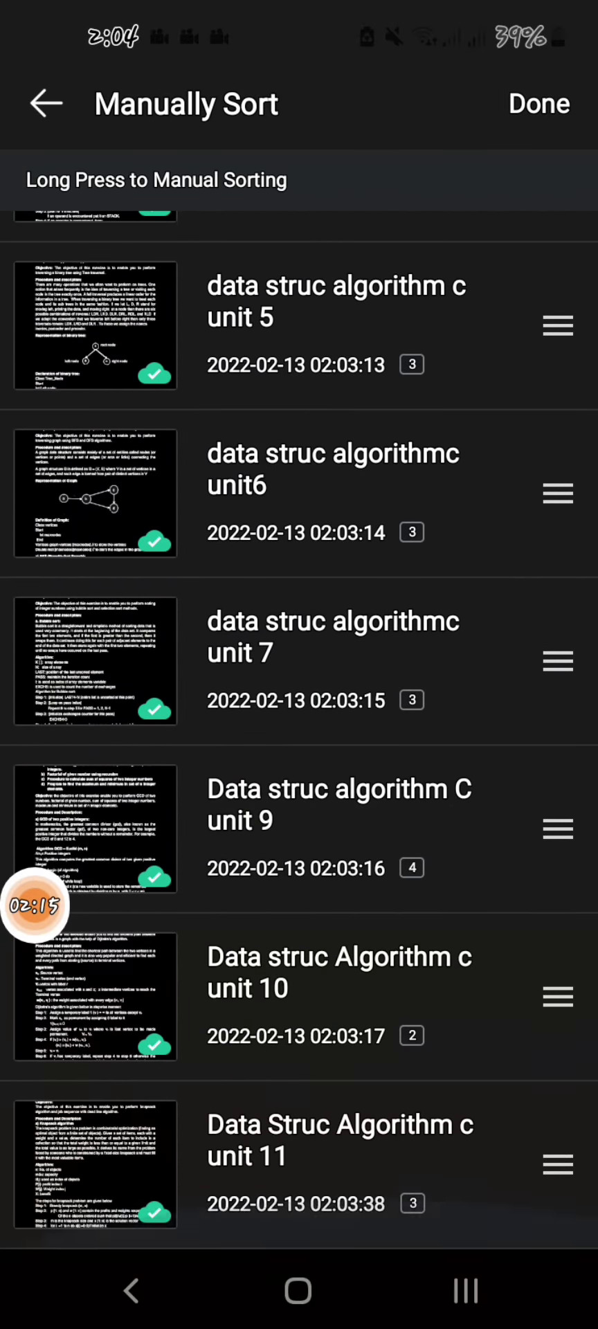
{"action": "left_click", "coordinate": [539, 103]}
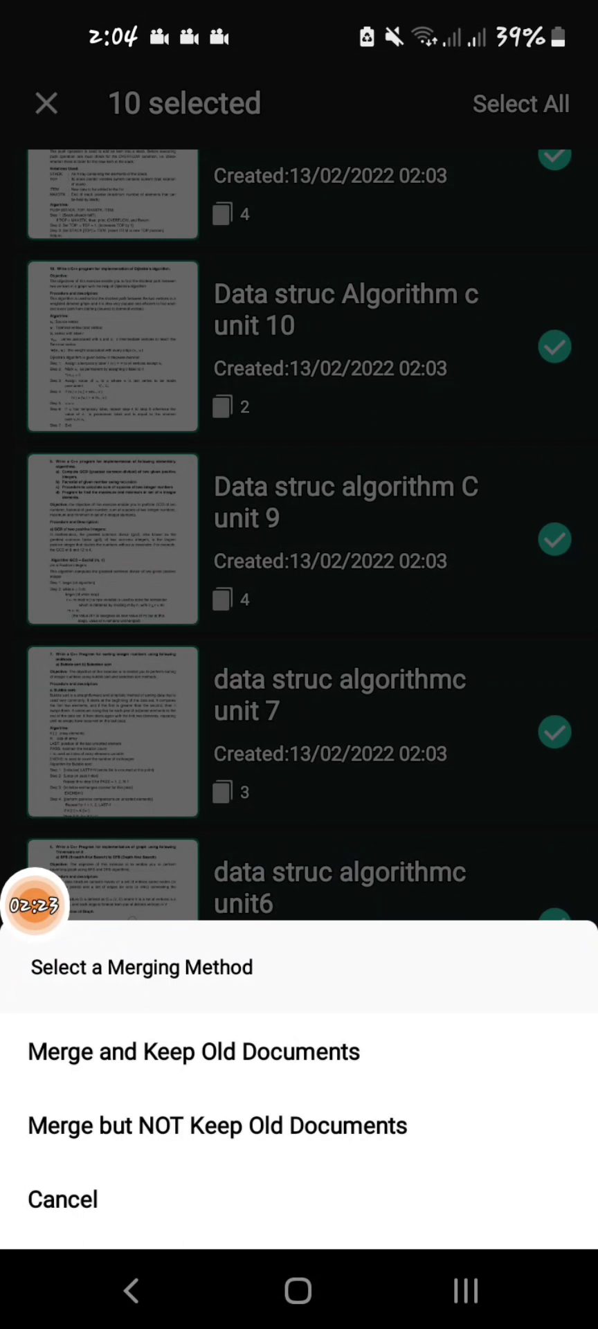
{"action": "left_click", "coordinate": [217, 1125]}
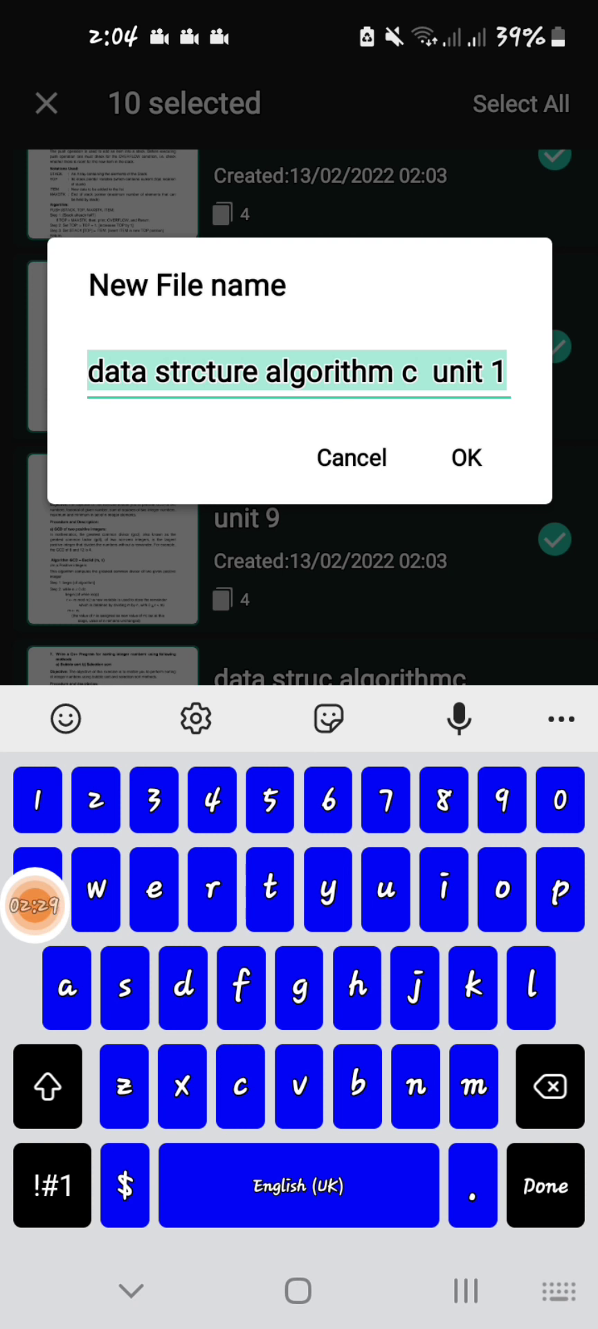
Name the merged file 'sem2 data structure algorithm unit 1', fixing 'strcture' and dropping the stray 'c'
{"action": "left_click", "coordinate": [484, 371]}
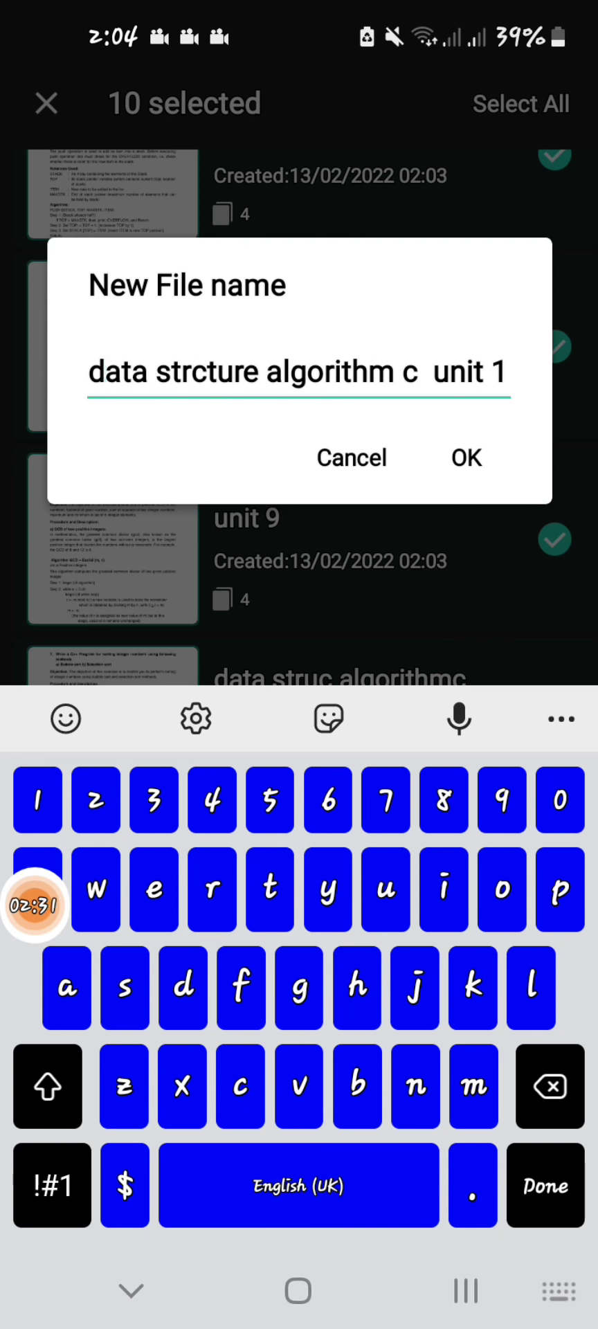
{"action": "left_click", "coordinate": [196, 372]}
{"action": "type", "text": "u"}
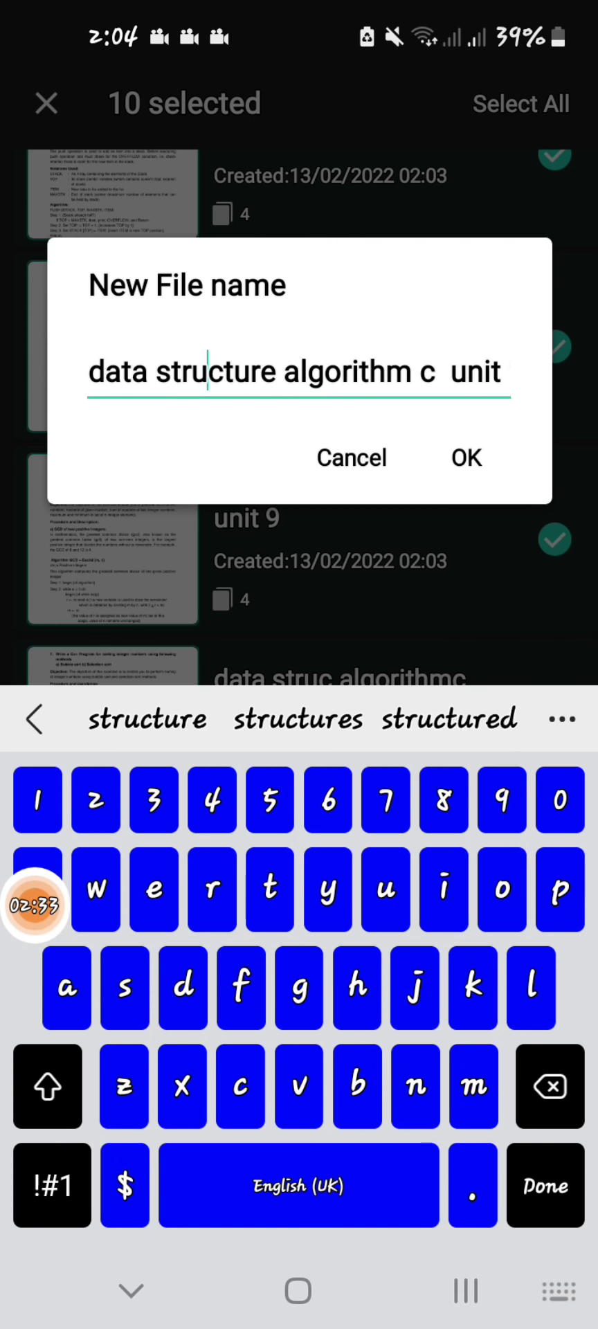
{"action": "left_click", "coordinate": [90, 372]}
{"action": "type", "text": "sem2"}
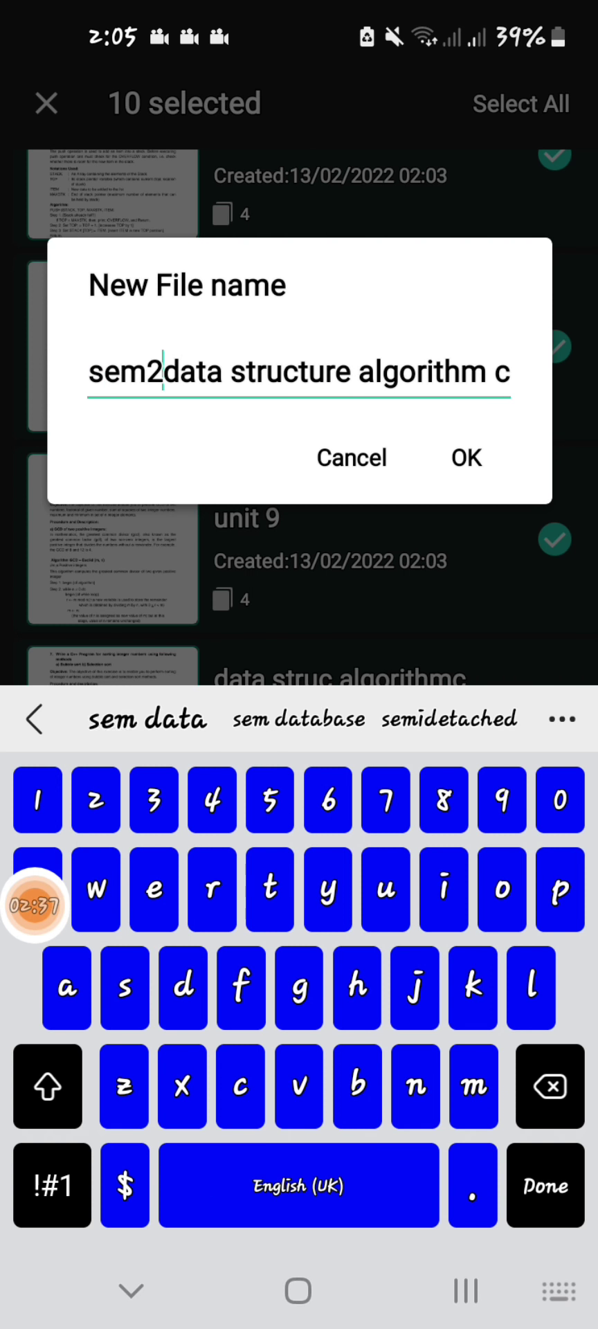
{"action": "mouse_move", "coordinate": [242, 372]}
{"action": "left_mouse_down"}
{"action": "mouse_move", "coordinate": [104, 372]}
{"action": "mouse_move", "coordinate": [527, 438]}
{"action": "left_mouse_up"}
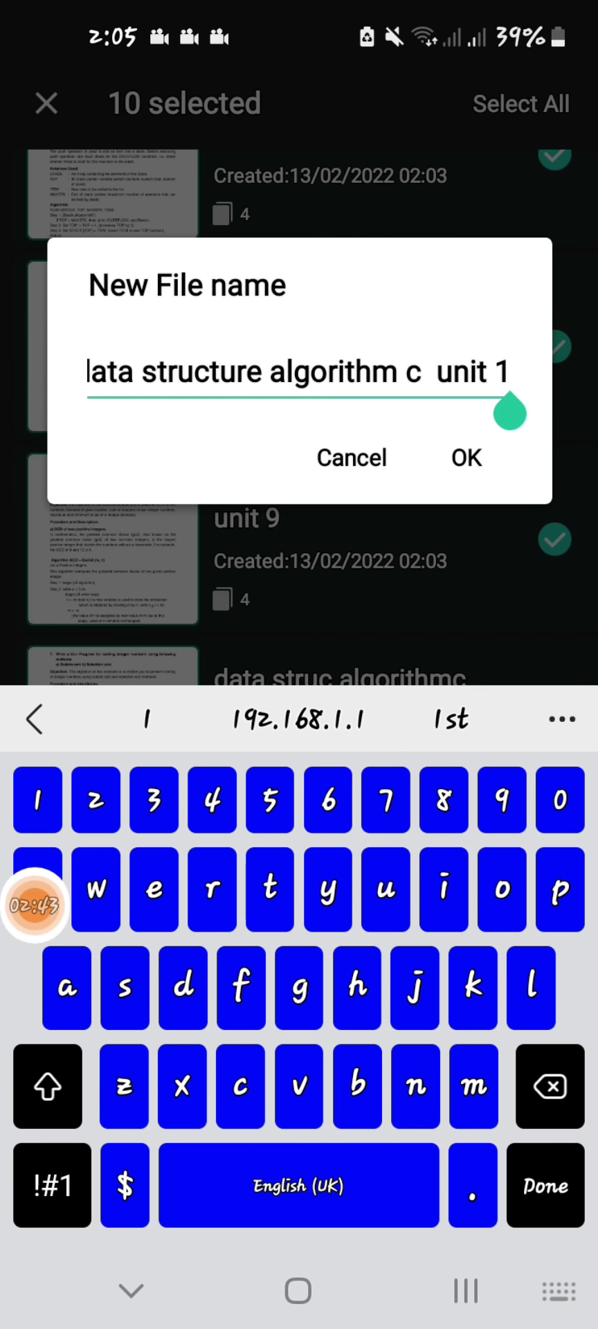
{"action": "left_click", "coordinate": [437, 372]}
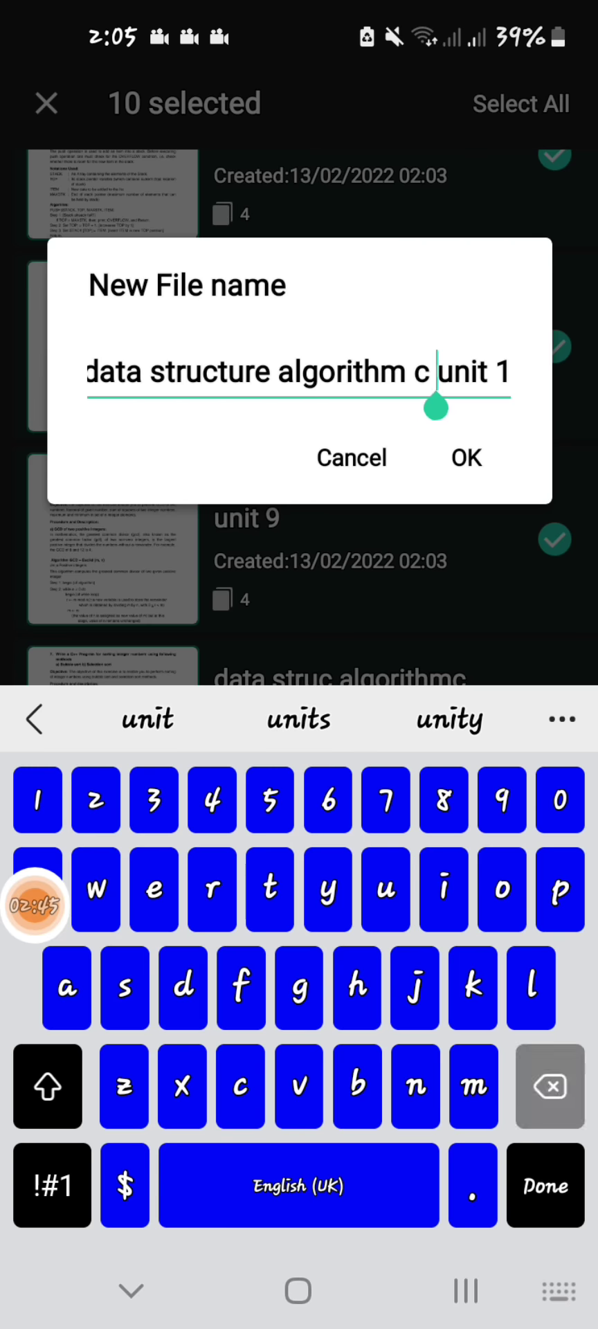
{"action": "key", "text": "BackSpace"}
{"action": "key", "text": "BackSpace"}
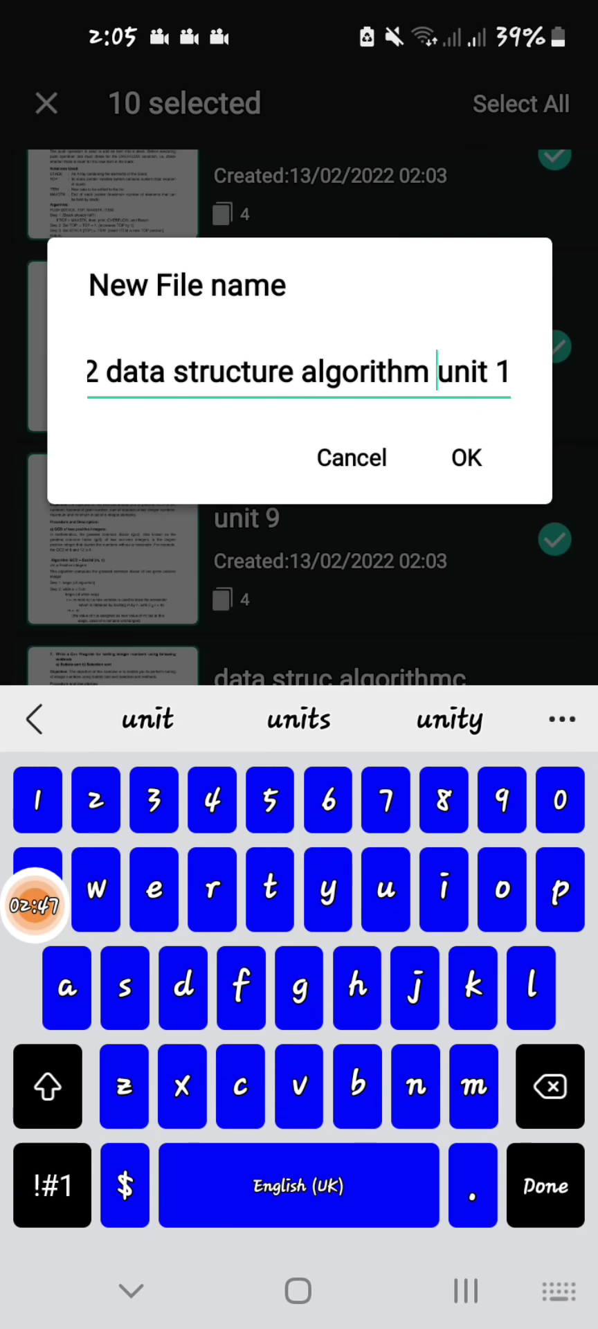
{"action": "left_click", "coordinate": [466, 458]}
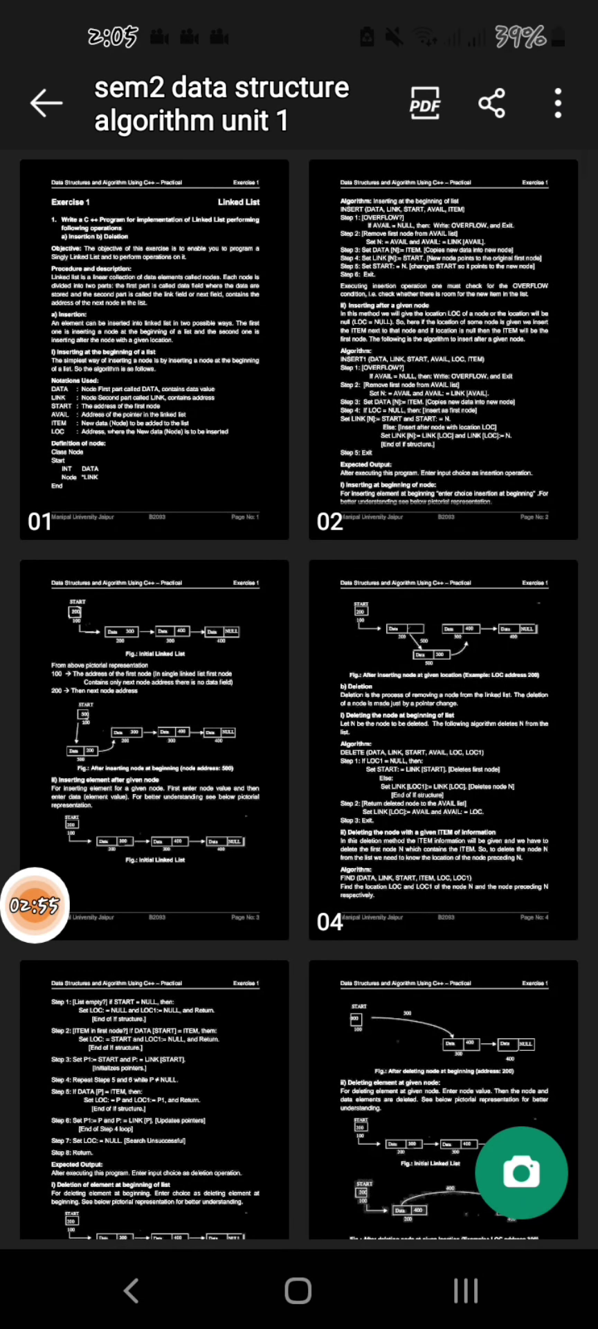
Rename the merged document, replacing the ending 'unit 1' with 'all 11units'
{"action": "scroll", "coordinate": [299, 693], "scroll_direction": "down", "scroll_amount": 10}
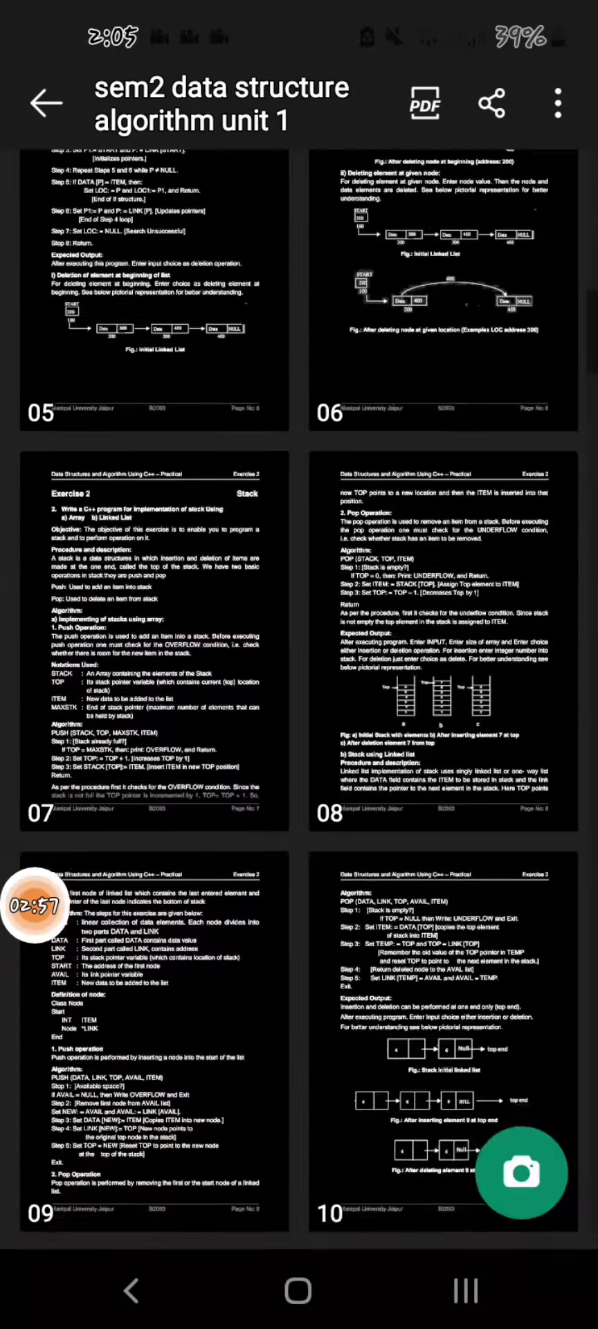
{"action": "scroll", "coordinate": [299, 692], "scroll_direction": "down", "scroll_amount": 15}
{"action": "scroll", "coordinate": [299, 692], "scroll_direction": "up", "scroll_amount": 20}
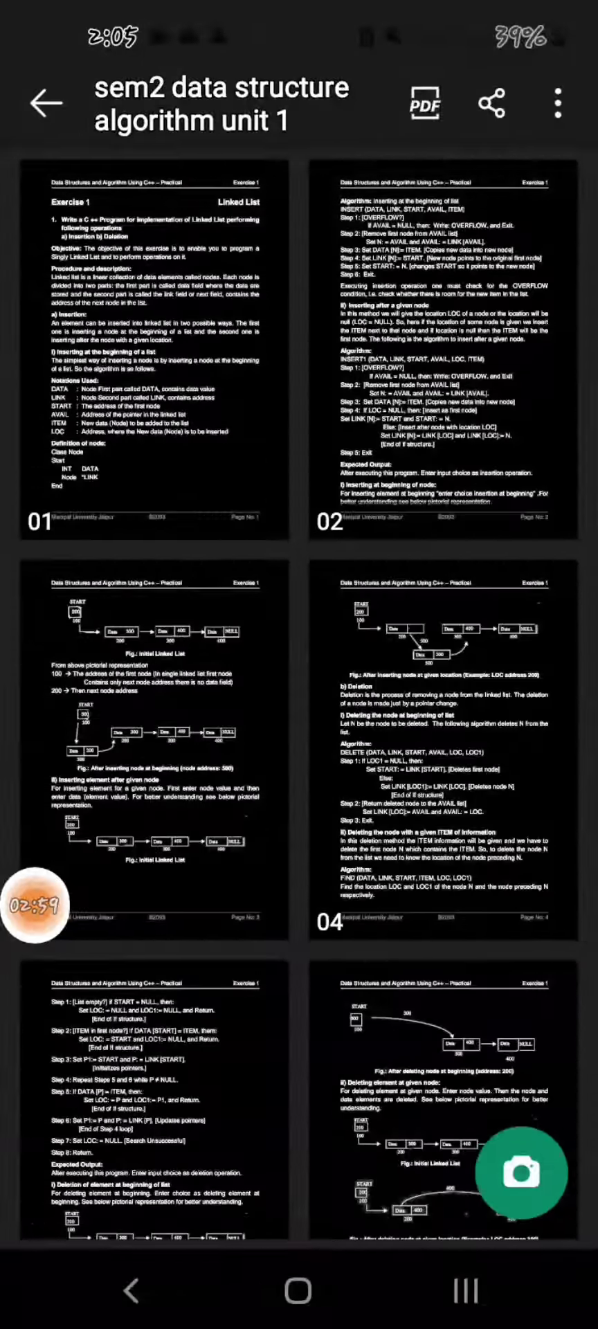
{"action": "left_click", "coordinate": [558, 103]}
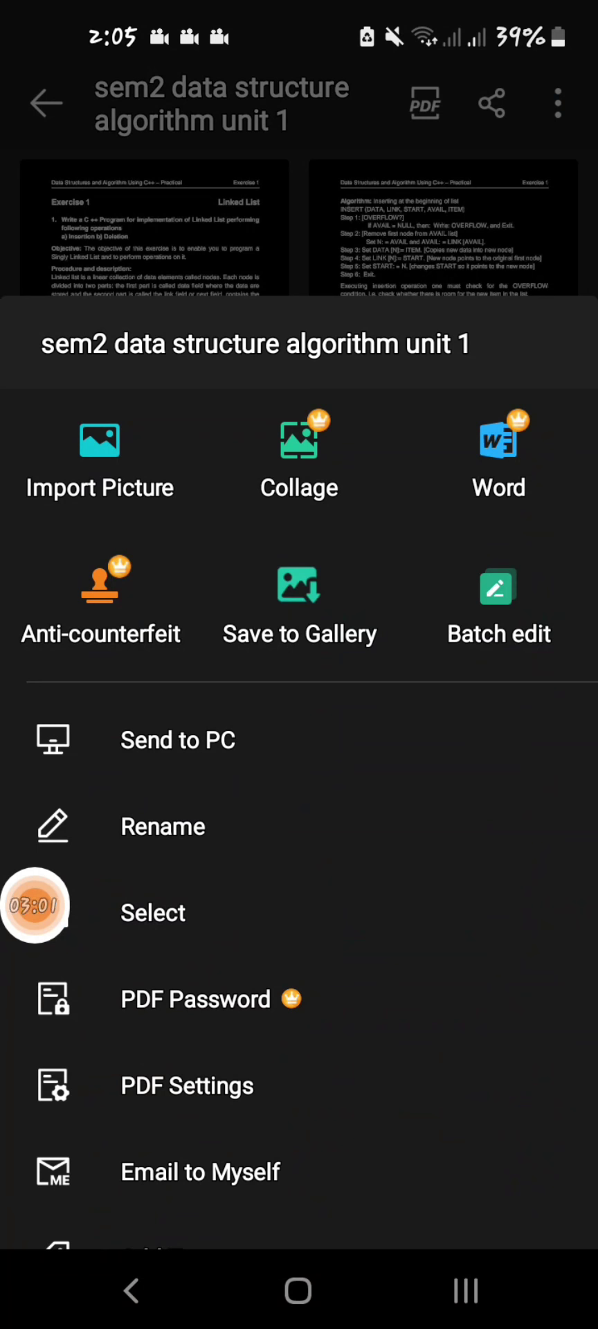
{"action": "left_click", "coordinate": [162, 826]}
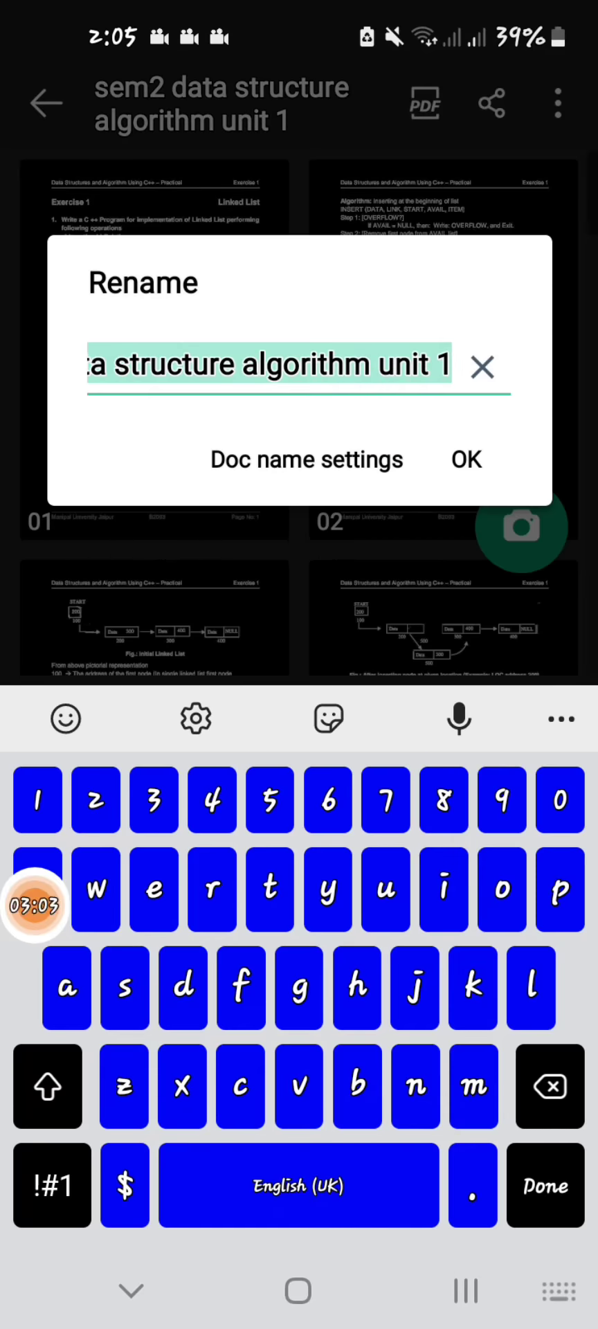
{"action": "left_click", "coordinate": [419, 365]}
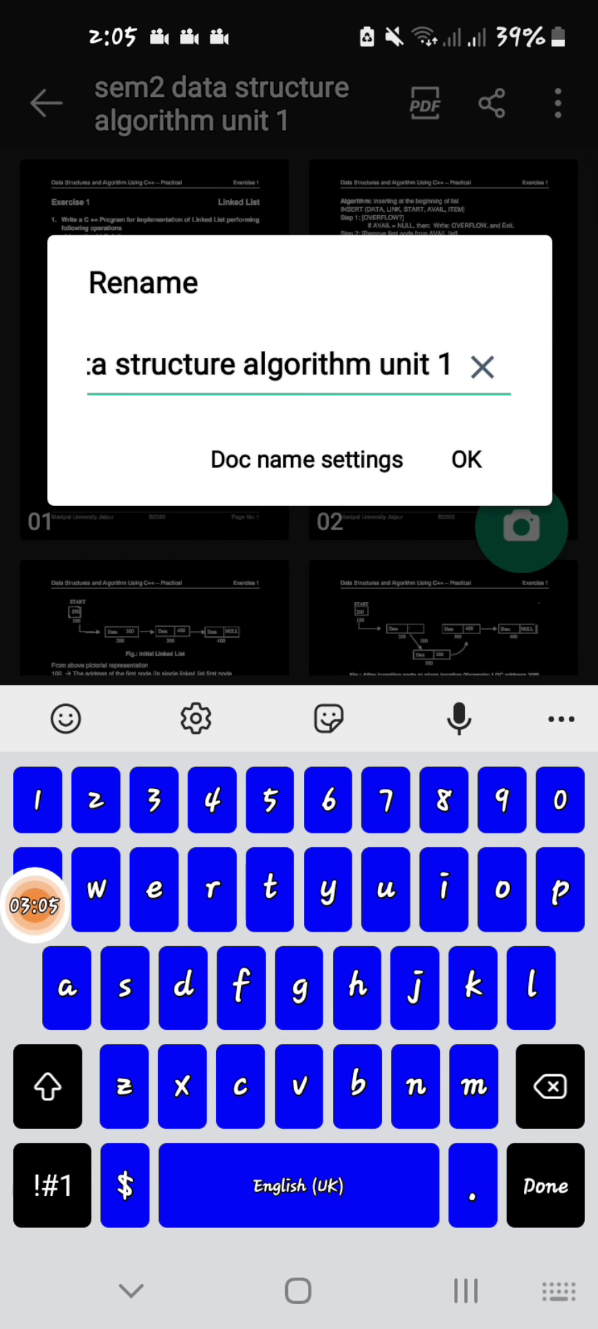
{"action": "left_click_drag", "start_coordinate": [419, 410], "coordinate": [493, 429]}
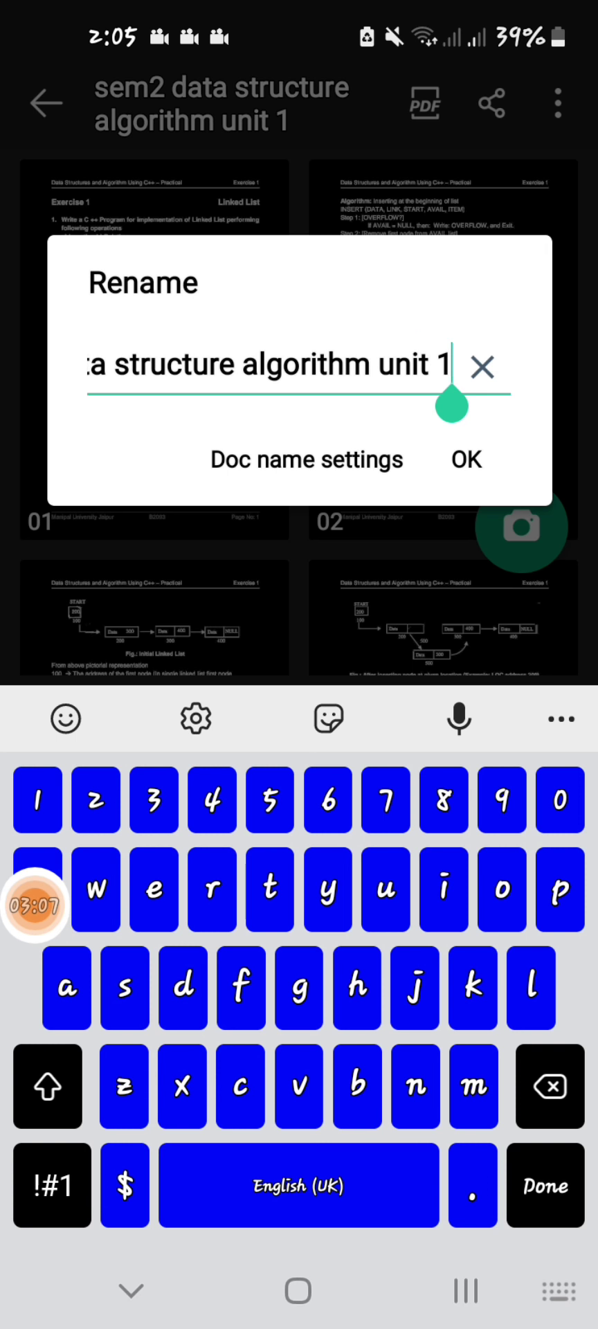
{"action": "key", "text": "BackSpace"}
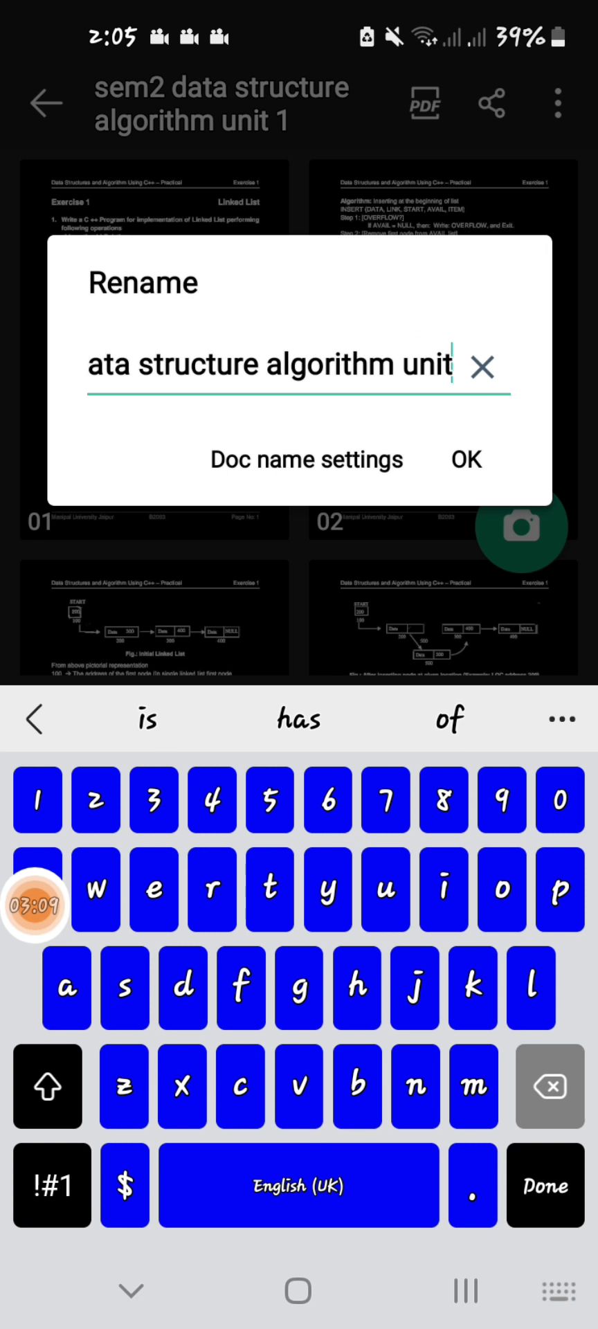
{"action": "key", "text": "BackSpace"}
{"action": "key", "text": "BackSpace"}
{"action": "key", "text": "BackSpace"}
{"action": "key", "text": "BackSpace"}
{"action": "type", "text": "all "}
{"action": "type", "text": "11unt"}
{"action": "key", "text": "BackSpace"}
{"action": "type", "text": "its"}
{"action": "left_click", "coordinate": [466, 459]}
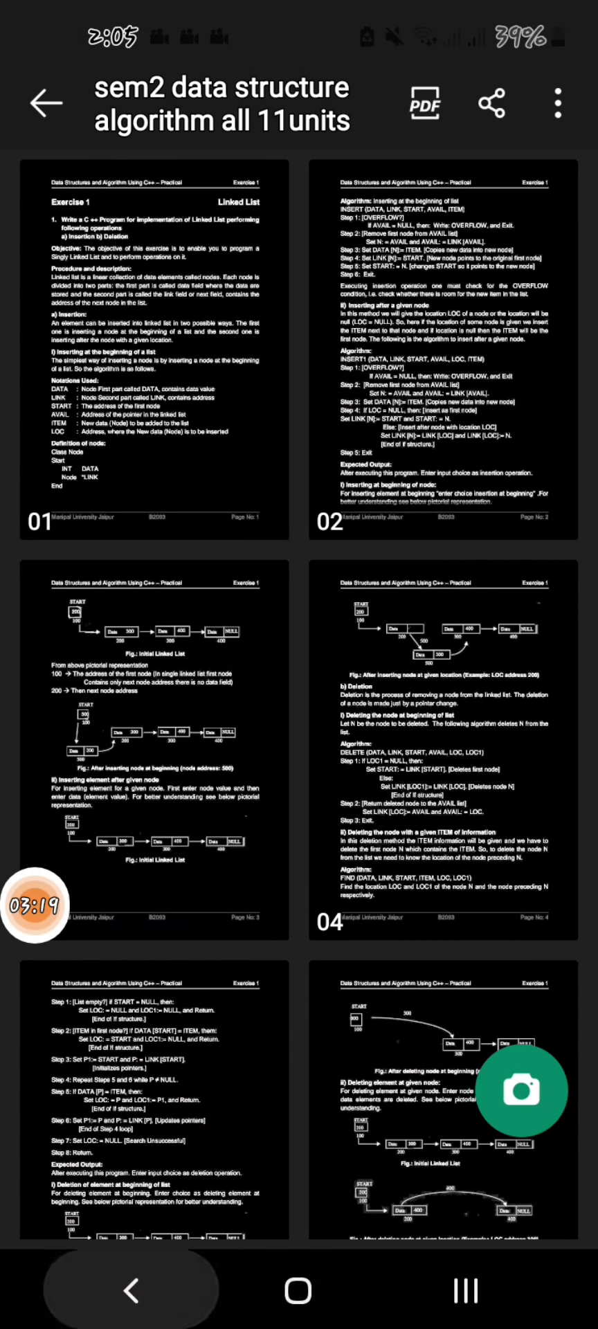
Return home and reopen the 'sem2 data structure algorithm all 11units' document
{"action": "left_click", "coordinate": [131, 1292]}
{"action": "scroll", "coordinate": [299, 664], "scroll_direction": "up", "scroll_amount": 5}
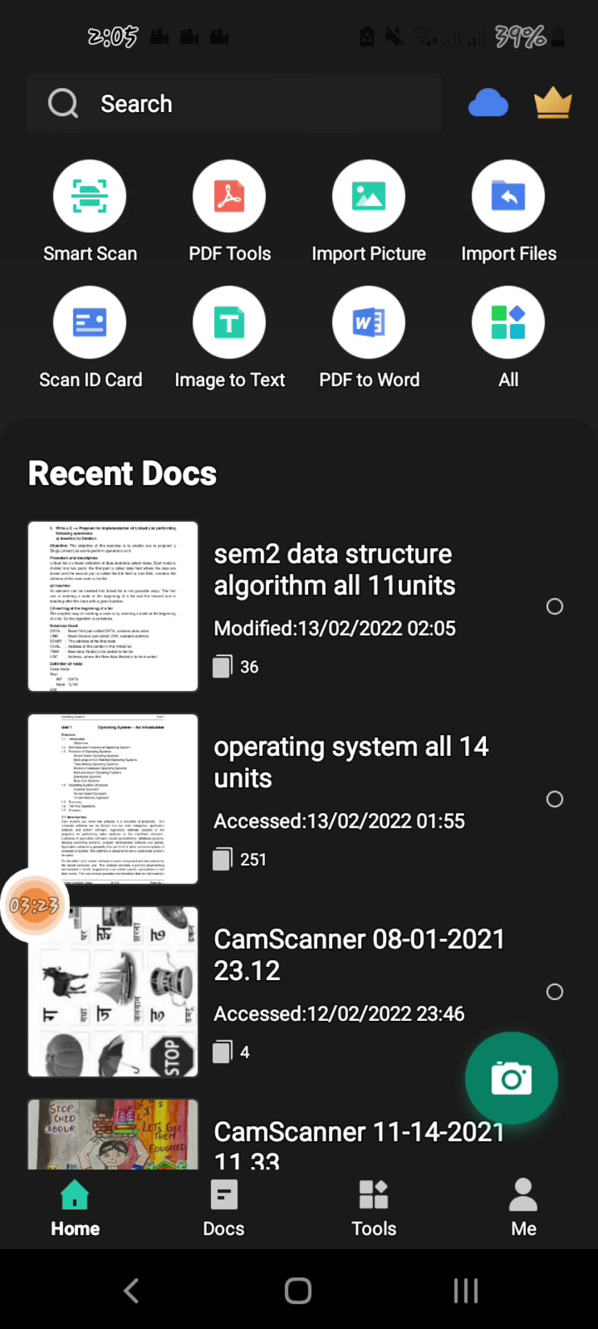
{"action": "left_click", "coordinate": [332, 595]}
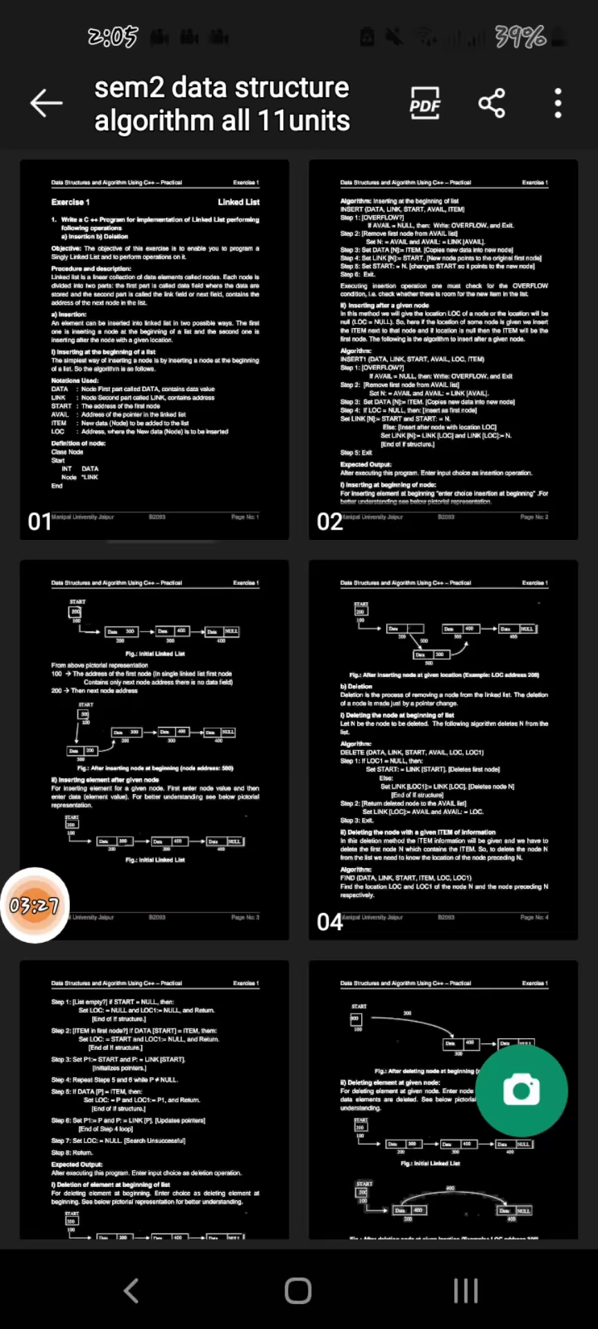
View page 1 full size and swipe forward to page 10 of 36
{"action": "left_click", "coordinate": [154, 350]}
{"action": "left_click_drag", "start_coordinate": [450, 658], "coordinate": [139, 658]}
{"action": "left_click_drag", "start_coordinate": [450, 658], "coordinate": [139, 657]}
{"action": "left_click_drag", "start_coordinate": [450, 658], "coordinate": [138, 658]}
{"action": "left_click_drag", "start_coordinate": [450, 657], "coordinate": [139, 658]}
{"action": "left_click_drag", "start_coordinate": [450, 657], "coordinate": [139, 658]}
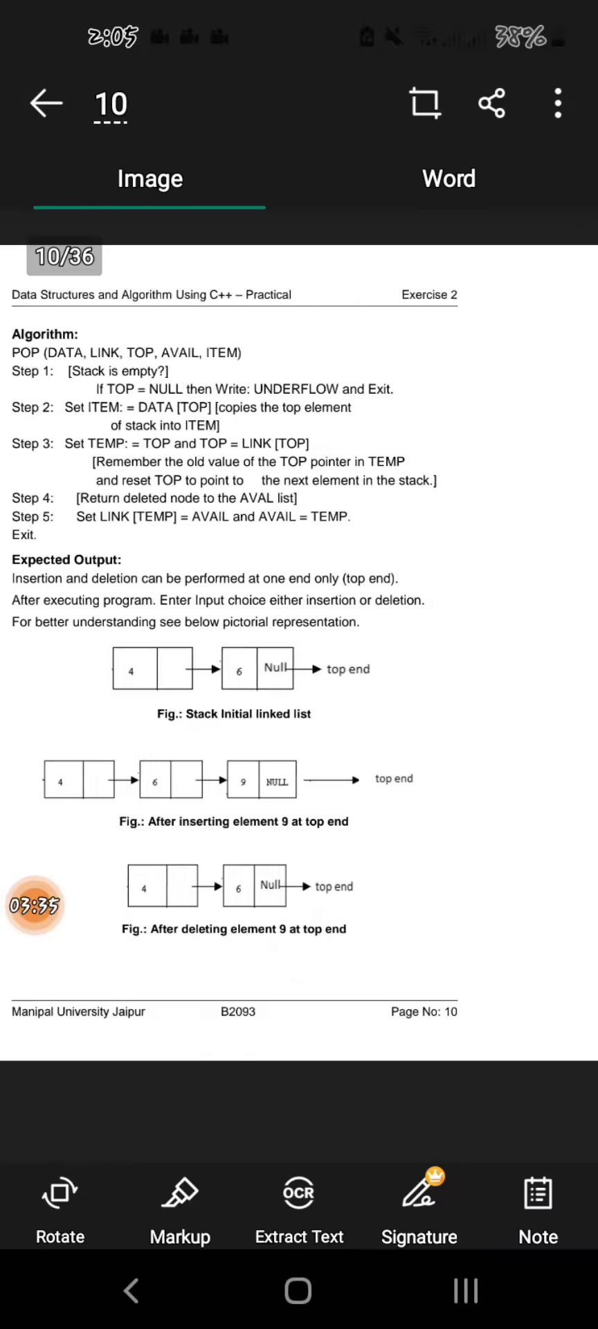
{"action": "left_click_drag", "start_coordinate": [450, 658], "coordinate": [138, 658]}
{"action": "left_click_drag", "start_coordinate": [450, 657], "coordinate": [138, 658]}
Open the final page 36 from the page overview, zoom into its text, then close it
{"action": "left_click", "coordinate": [46, 102]}
{"action": "scroll", "coordinate": [299, 664], "scroll_direction": "down", "scroll_amount": 5}
{"action": "scroll", "coordinate": [299, 665], "scroll_direction": "down", "scroll_amount": 5}
{"action": "scroll", "coordinate": [299, 664], "scroll_direction": "down", "scroll_amount": 15}
{"action": "scroll", "coordinate": [299, 664], "scroll_direction": "down", "scroll_amount": 10}
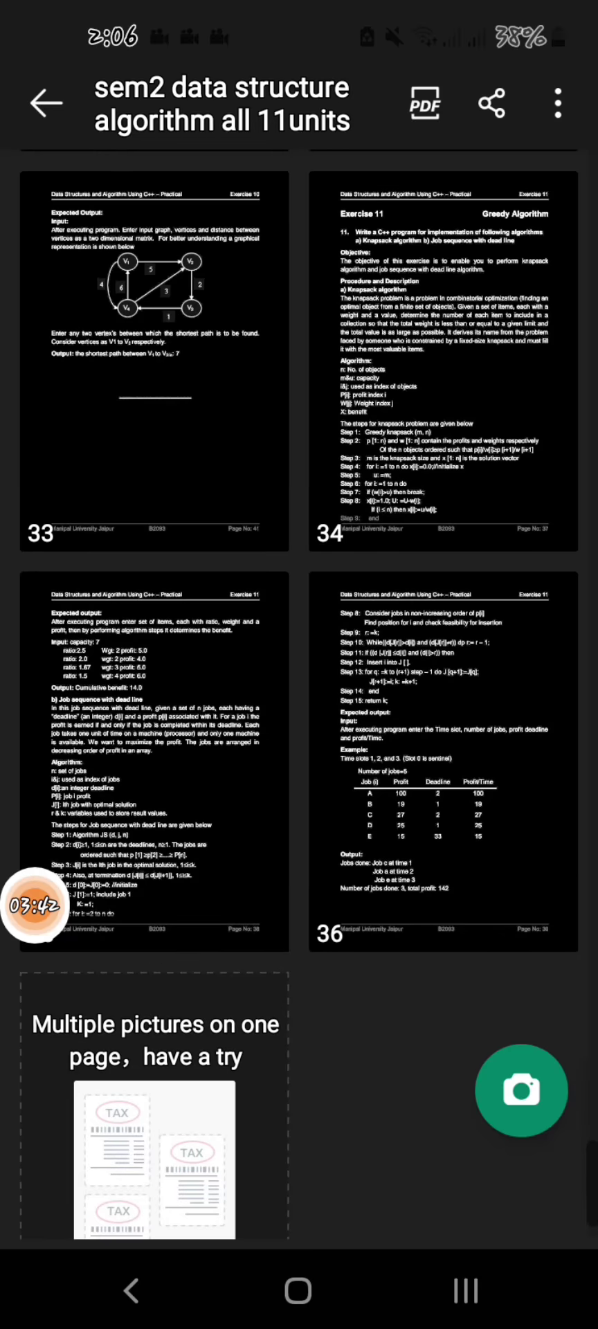
{"action": "left_click", "coordinate": [442, 776]}
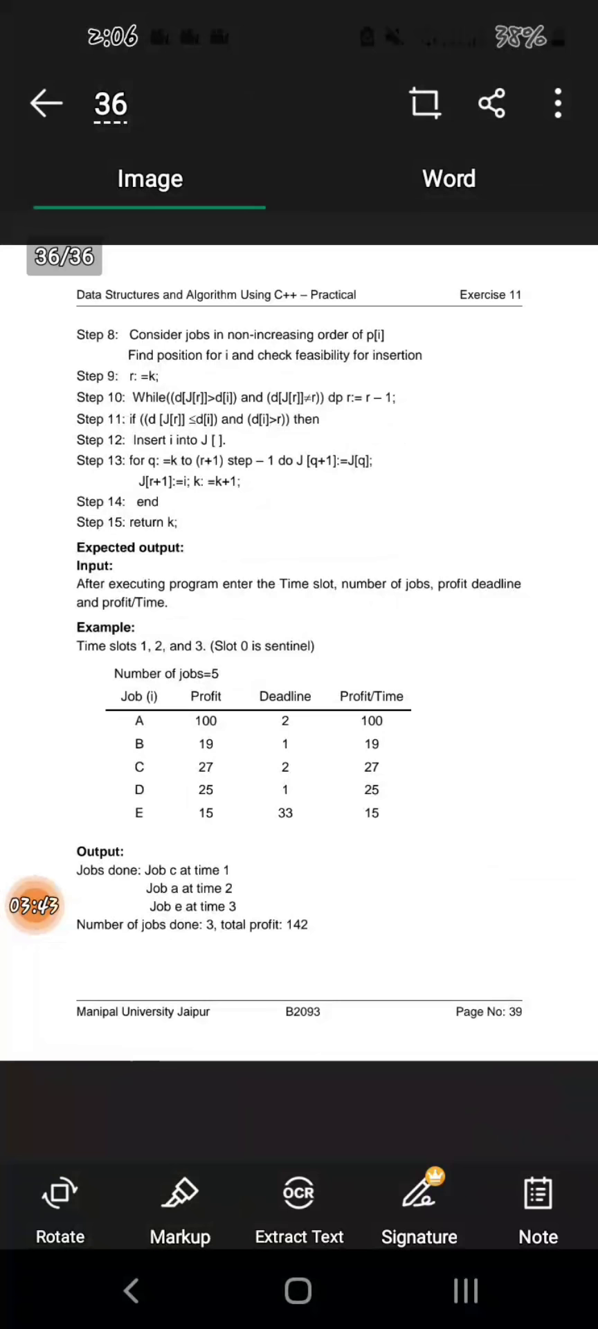
{"action": "double_click", "coordinate": [415, 585]}
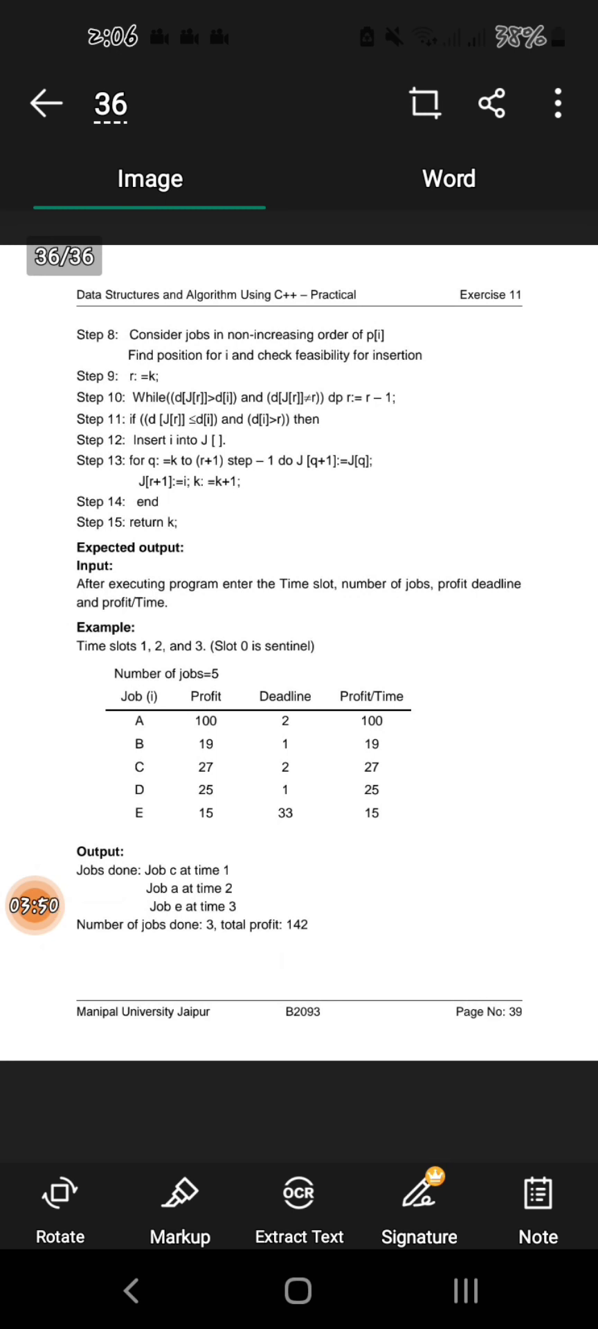
{"action": "left_click", "coordinate": [131, 1291]}
{"action": "scroll", "coordinate": [299, 692], "scroll_direction": "up", "scroll_amount": 10}
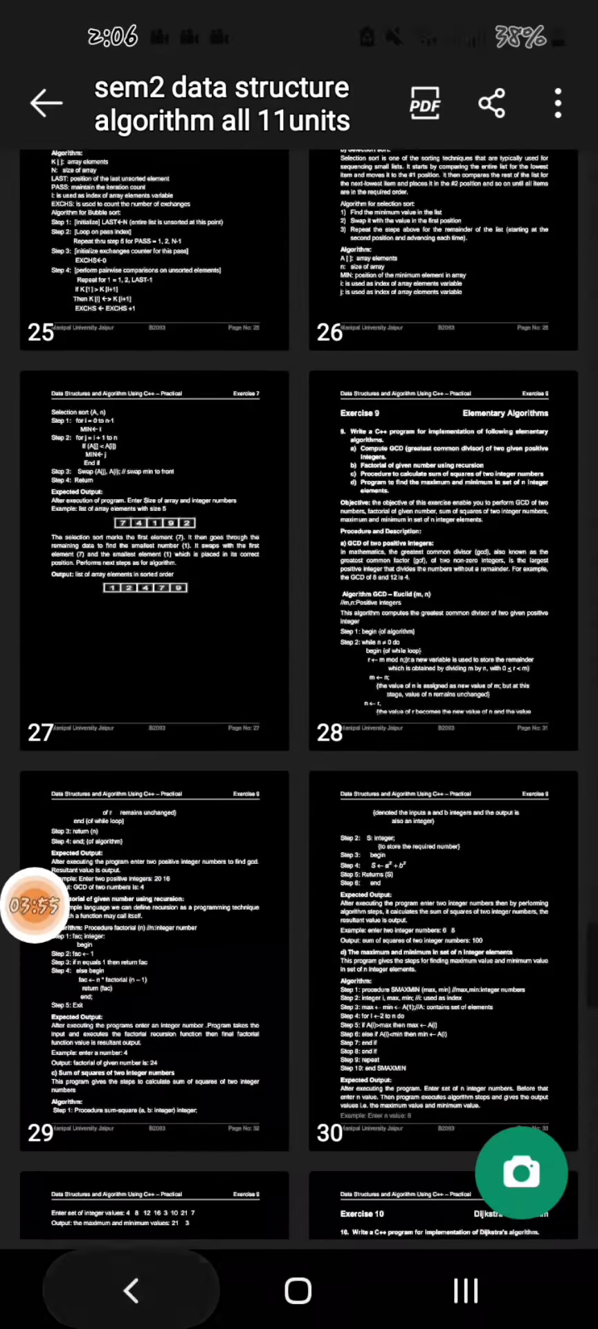
Add a Home screen shortcut for 'sem2 data structure algorithm all 11units'
{"action": "left_click", "coordinate": [131, 1291]}
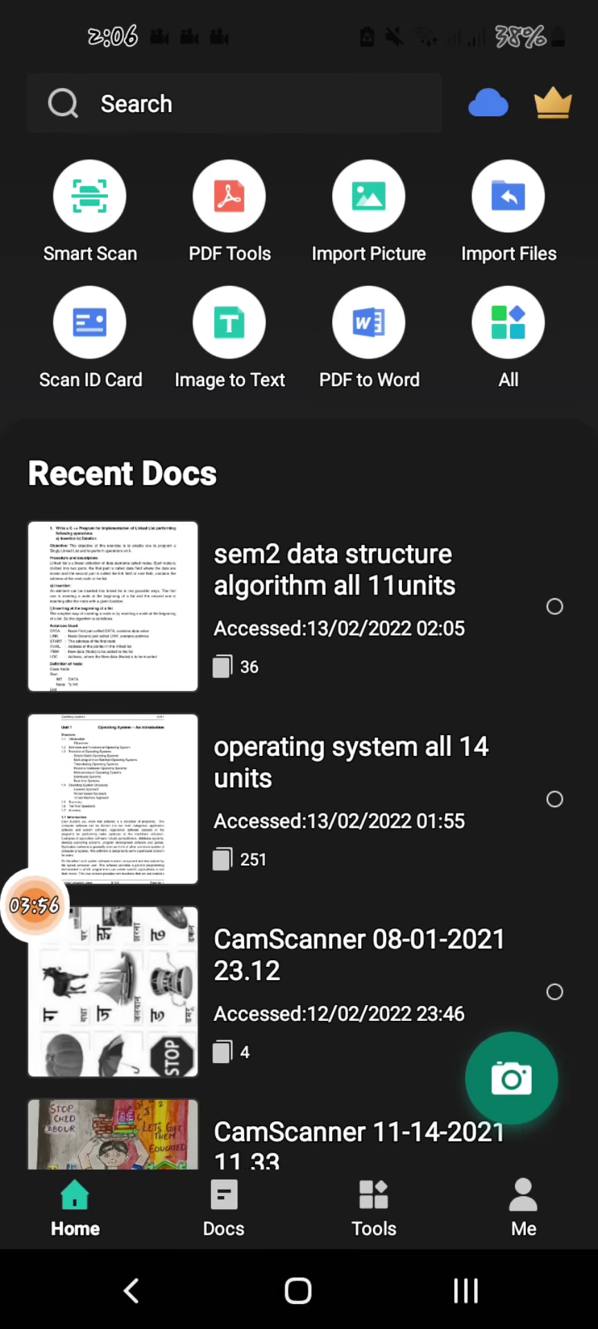
{"action": "left_click", "coordinate": [333, 606]}
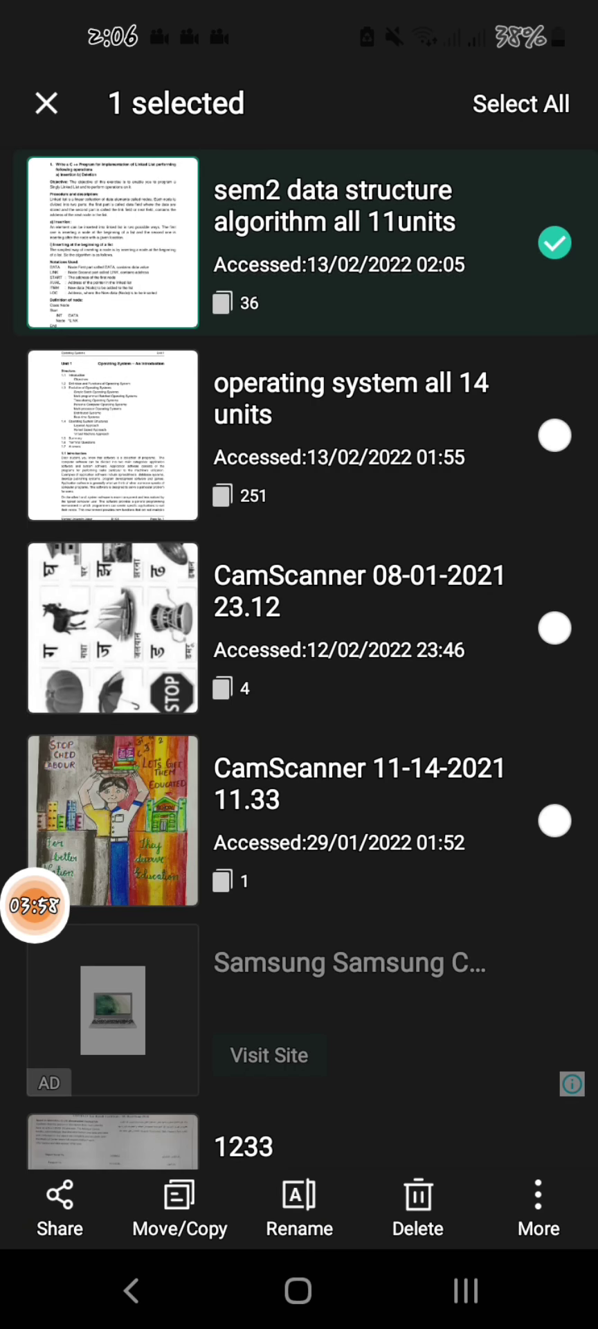
{"action": "left_click", "coordinate": [539, 1208]}
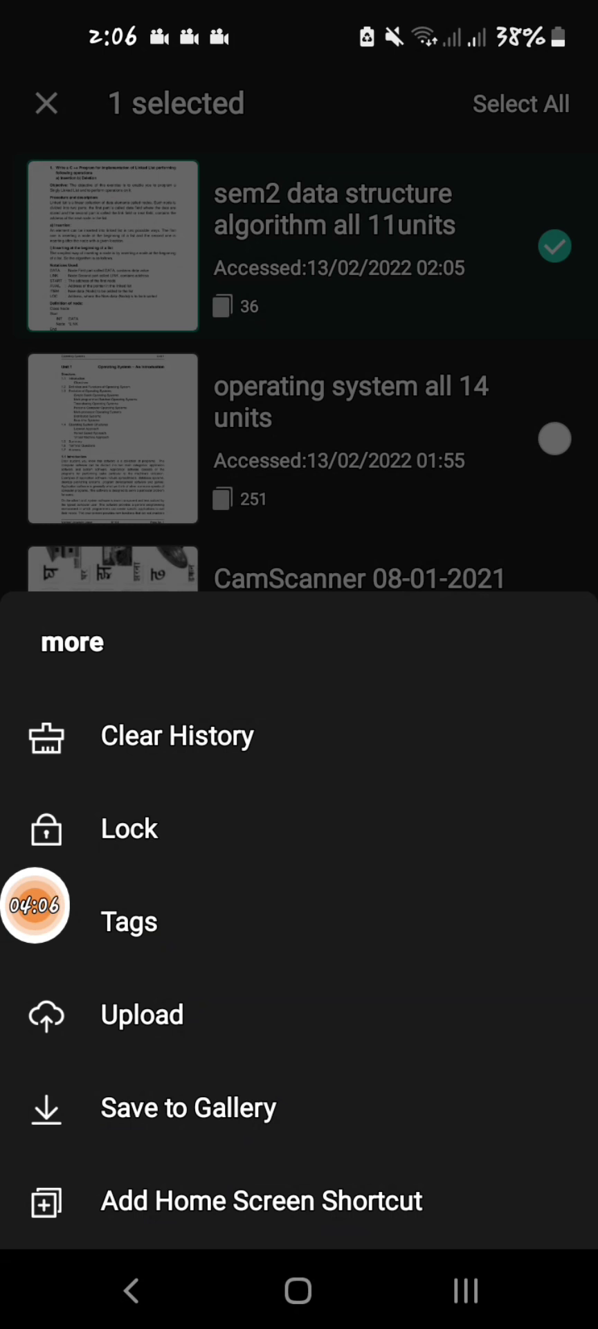
{"action": "left_click", "coordinate": [261, 1201]}
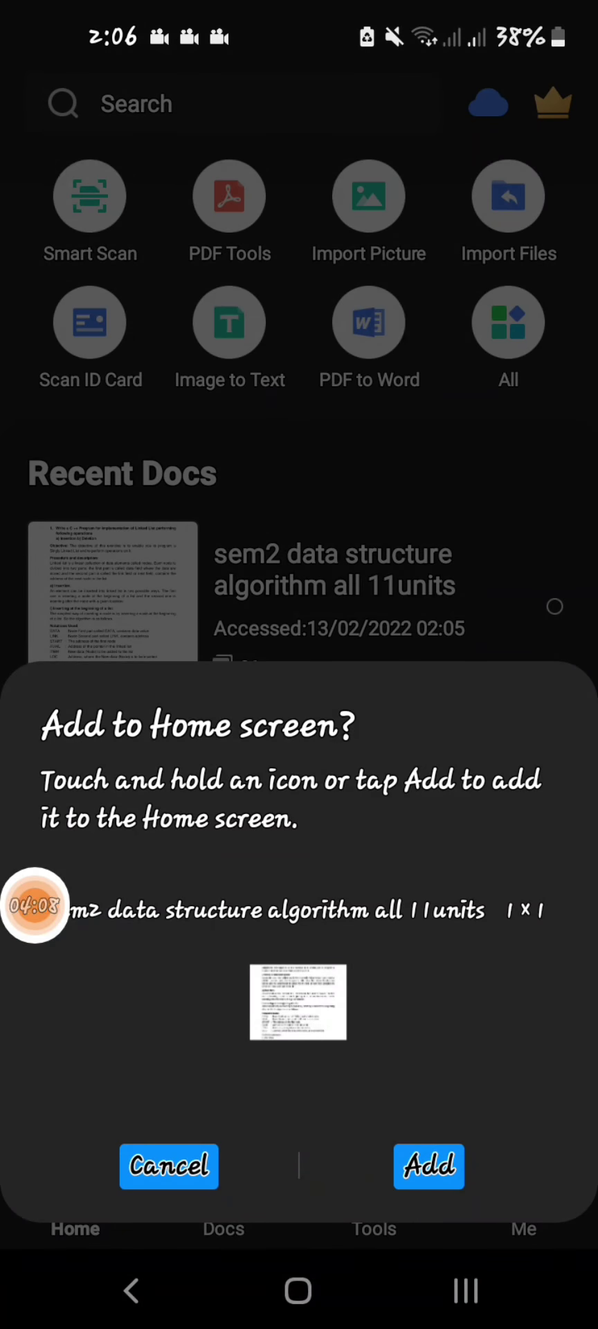
{"action": "left_click", "coordinate": [430, 1166]}
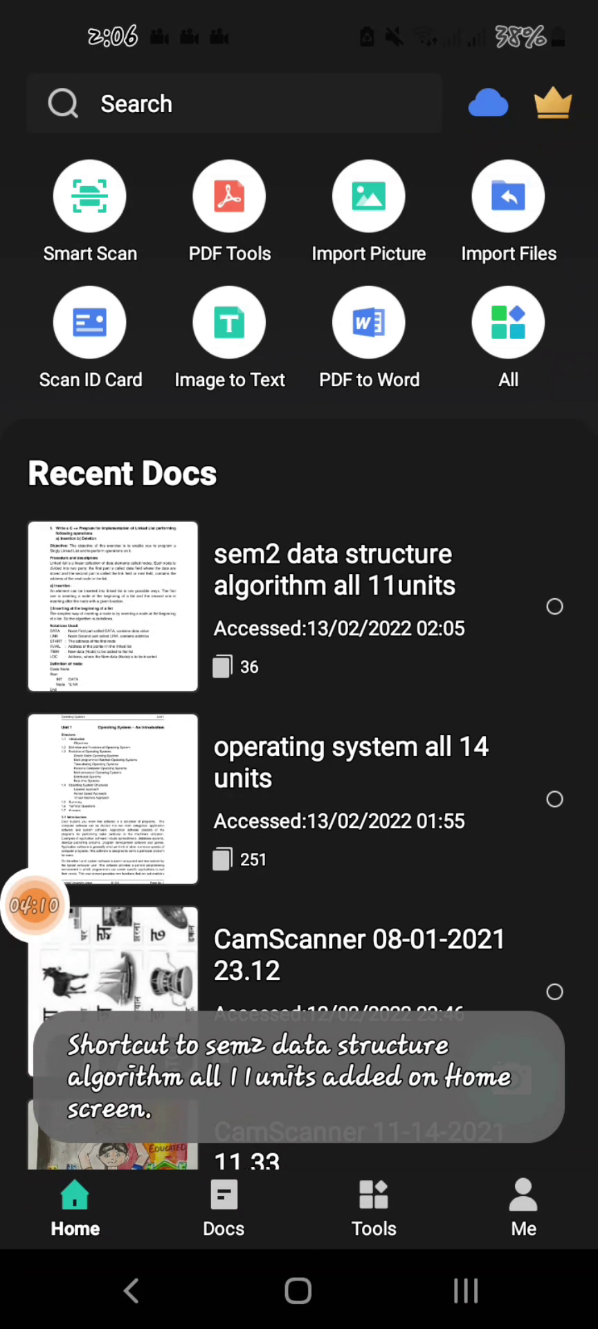
Add a Home screen shortcut for 'operating system all 14 units', then reselect the sem2 document
{"action": "left_click", "coordinate": [347, 796]}
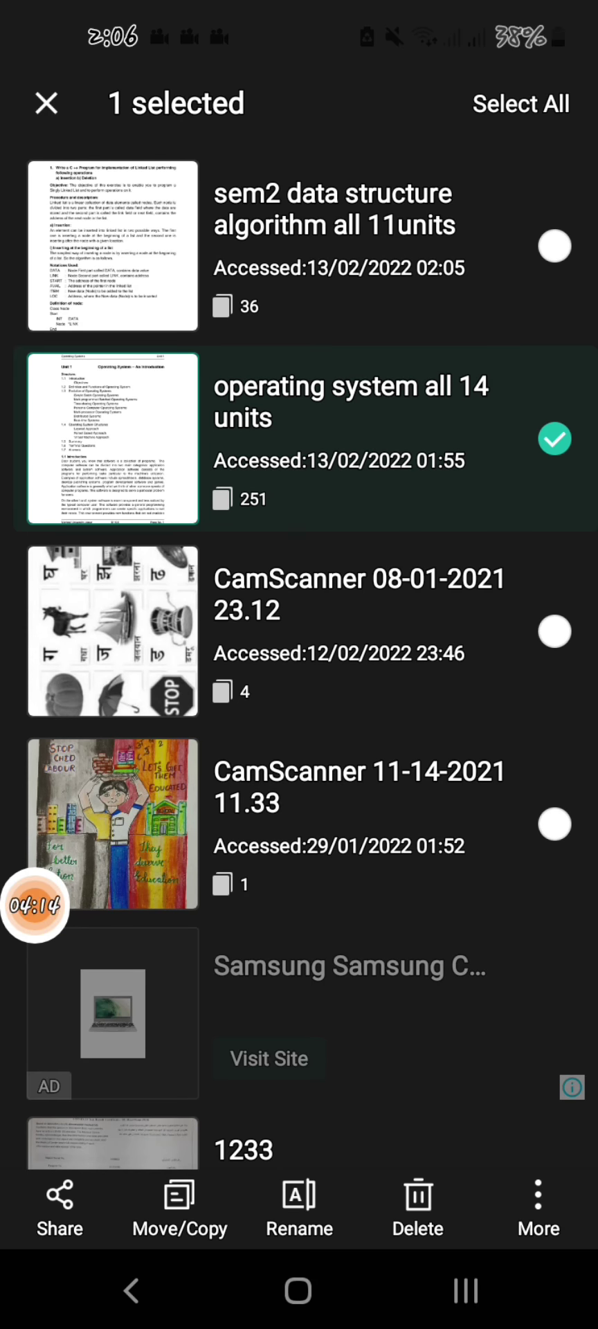
{"action": "left_click", "coordinate": [539, 1208]}
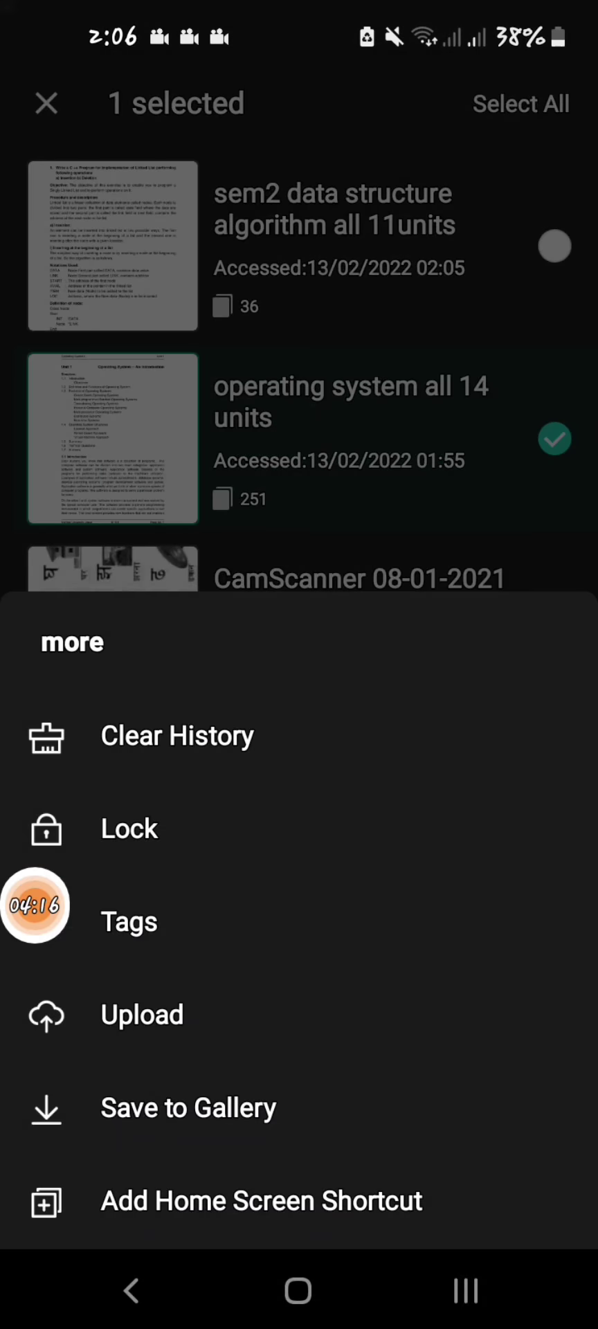
{"action": "left_click", "coordinate": [322, 1203]}
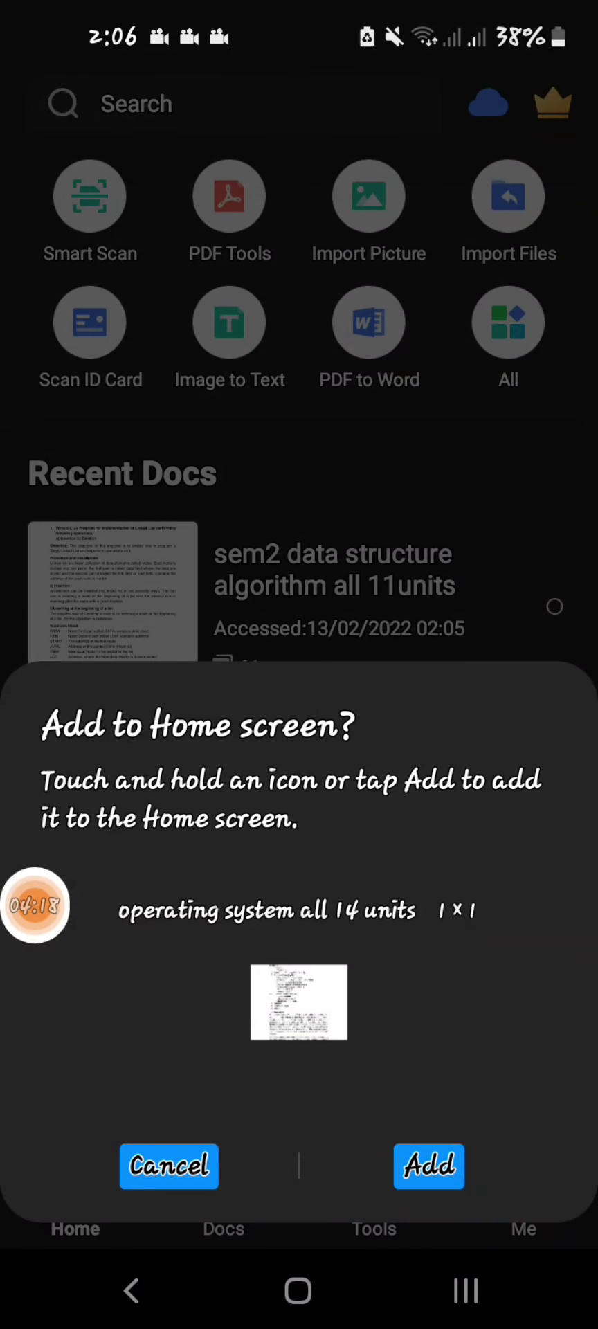
{"action": "left_click", "coordinate": [428, 1166]}
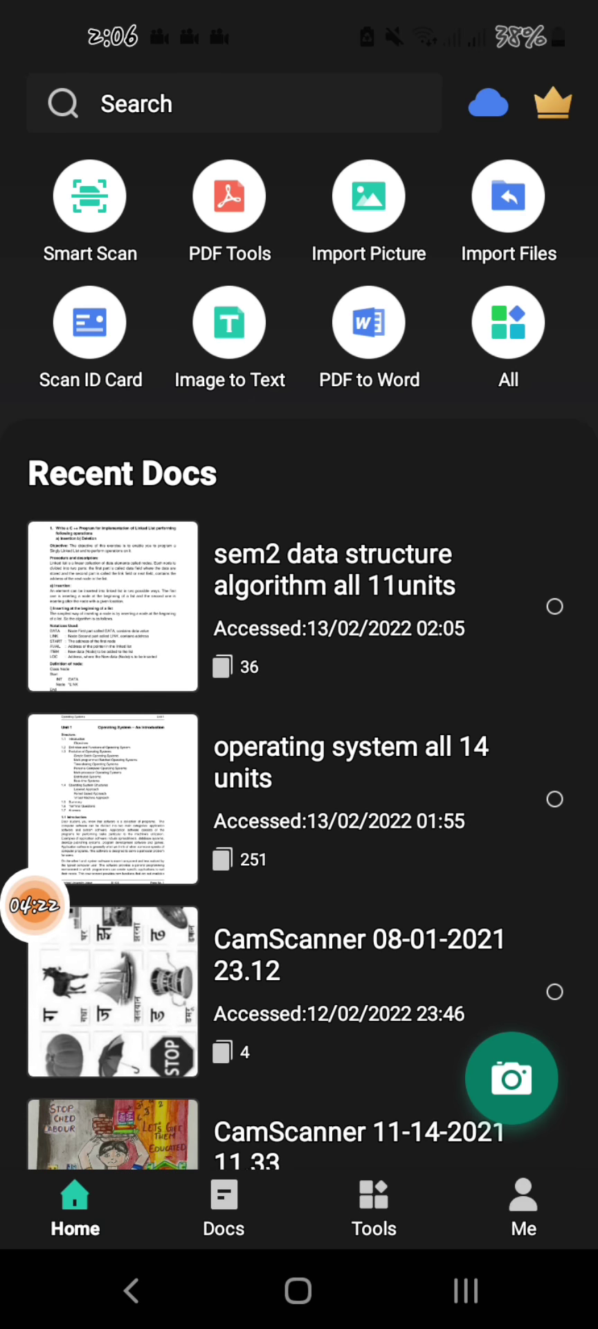
{"action": "left_click", "coordinate": [269, 553]}
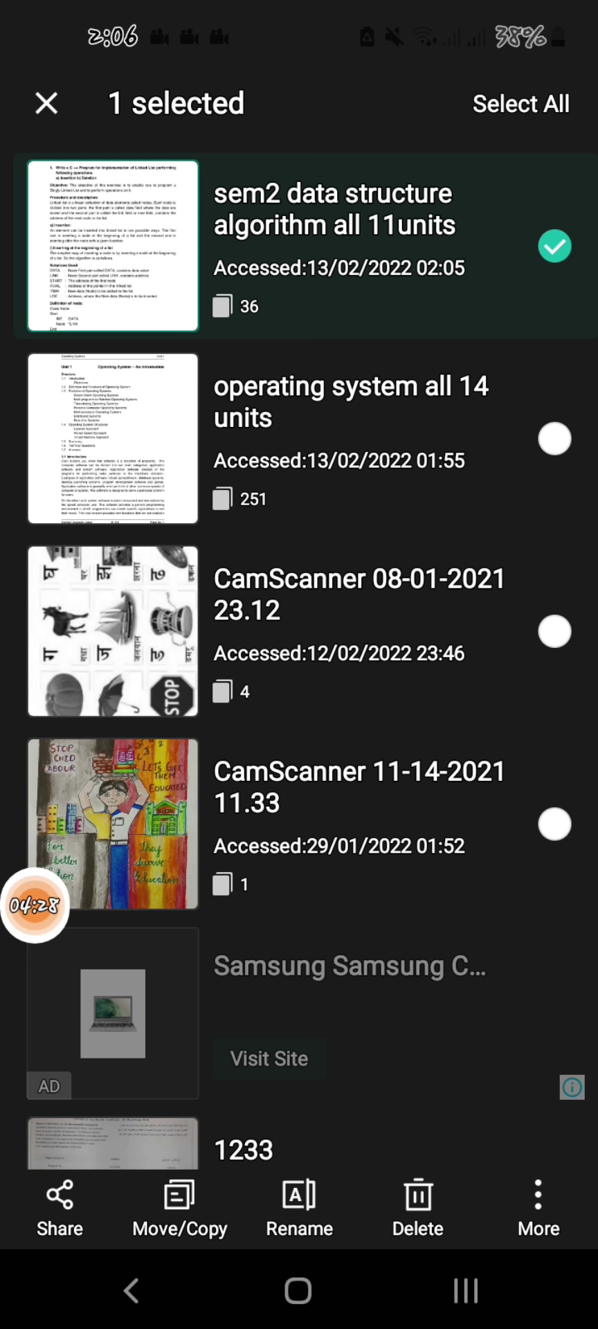
{"action": "left_click", "coordinate": [59, 1208]}
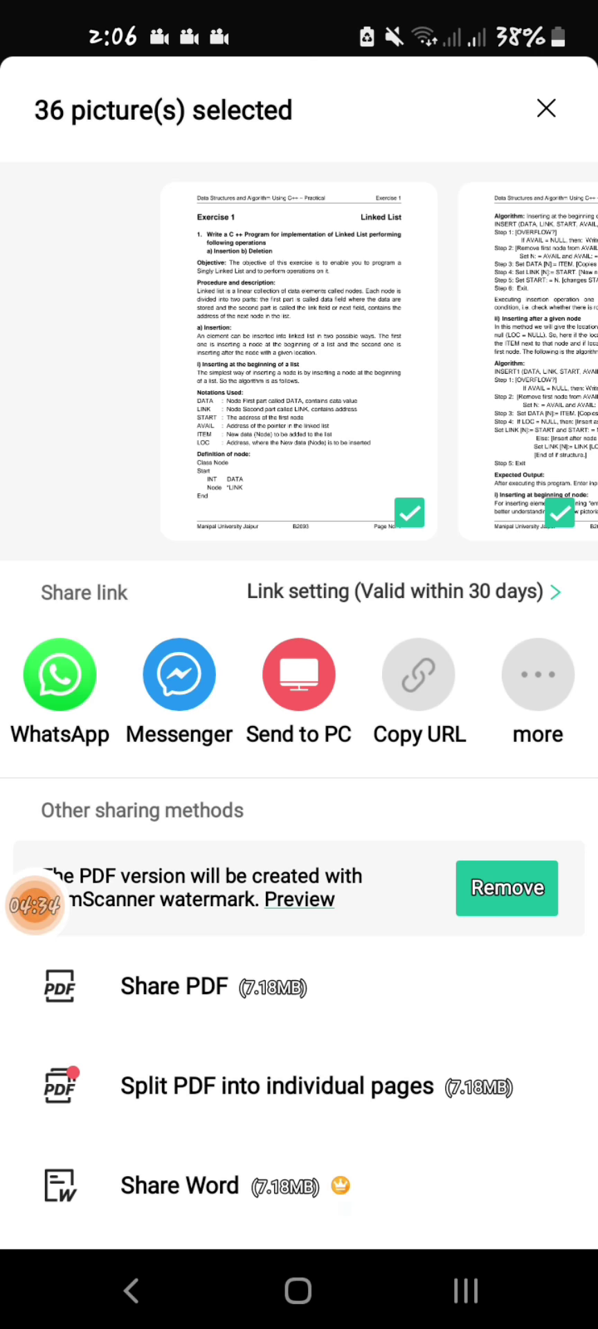
{"action": "left_click", "coordinate": [175, 987]}
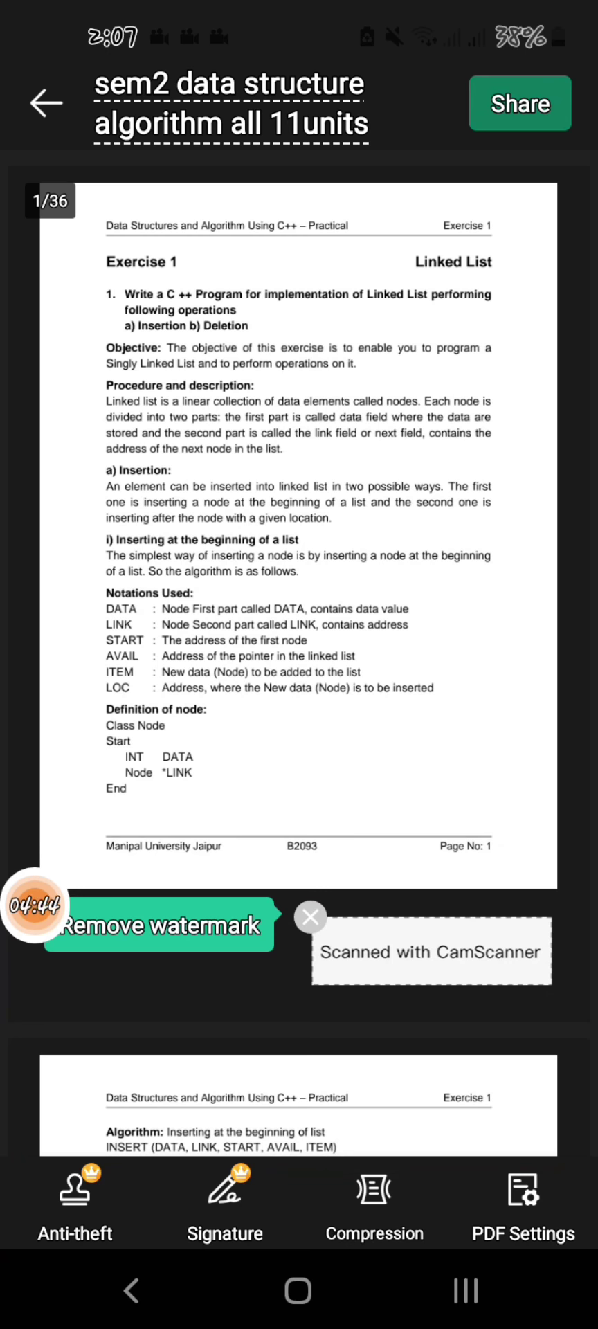
{"action": "left_click", "coordinate": [520, 104]}
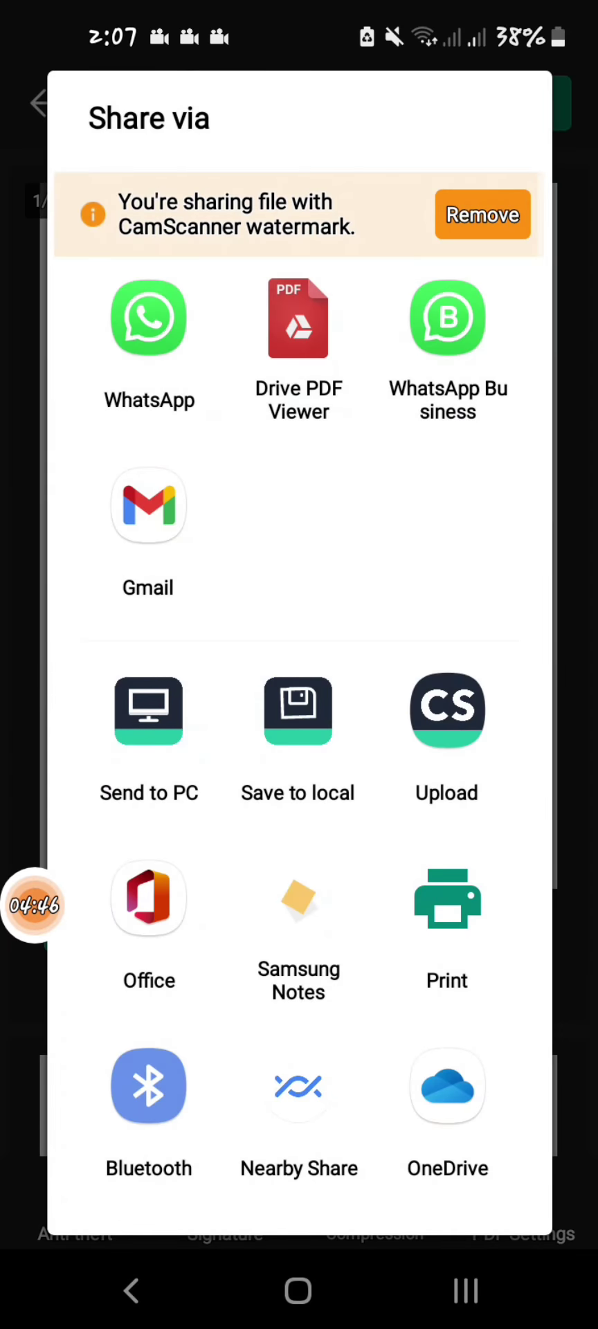
{"action": "scroll", "coordinate": [299, 692], "scroll_direction": "down", "scroll_amount": 5}
{"action": "scroll", "coordinate": [299, 692], "scroll_direction": "up", "scroll_amount": 10}
{"action": "scroll", "coordinate": [299, 692], "scroll_direction": "down", "scroll_amount": 5}
{"action": "scroll", "coordinate": [299, 693], "scroll_direction": "up", "scroll_amount": 5}
{"action": "left_click", "coordinate": [131, 1291]}
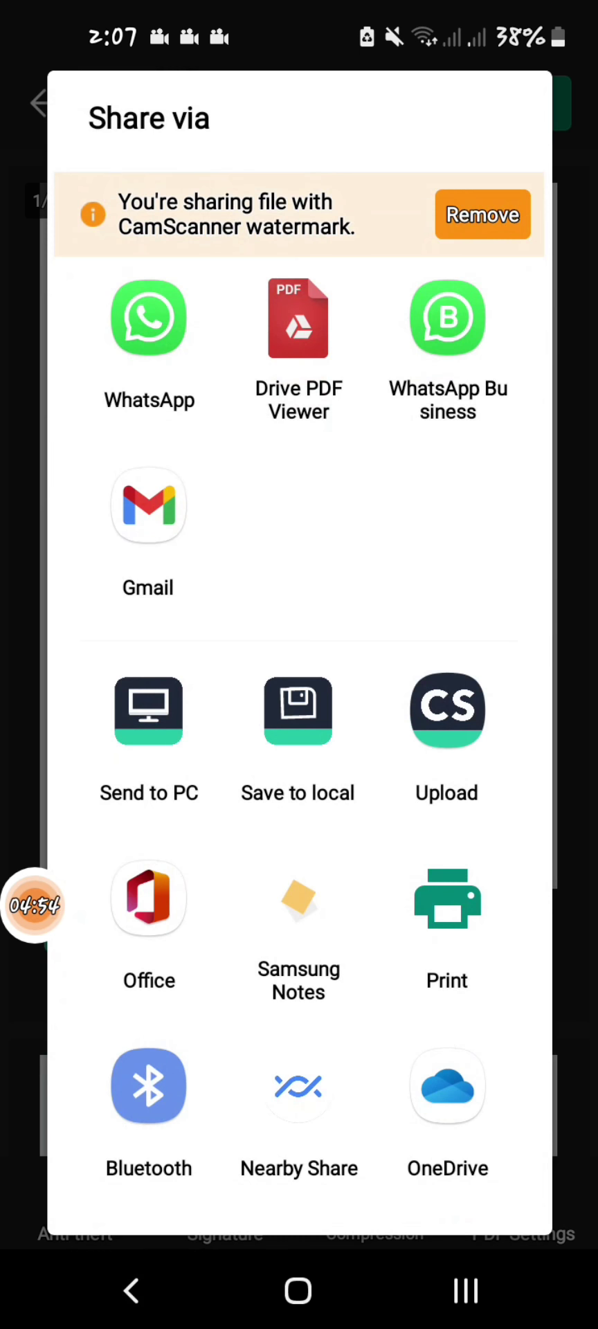
{"action": "left_click", "coordinate": [132, 1290]}
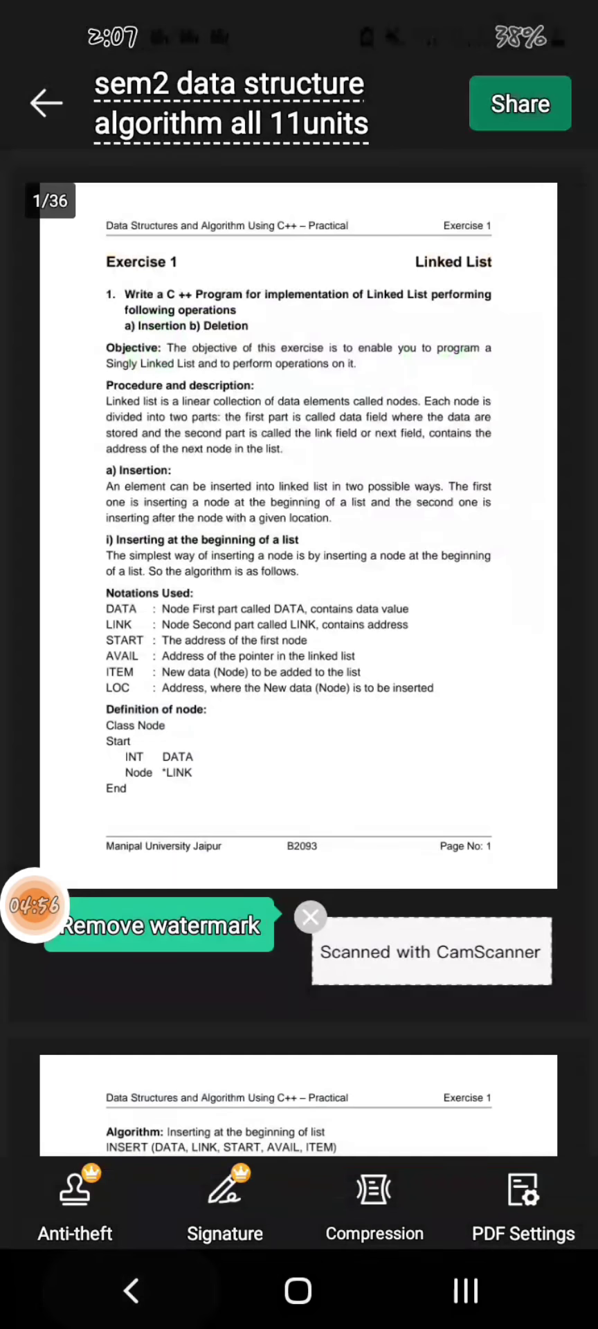
{"action": "left_click", "coordinate": [132, 1291]}
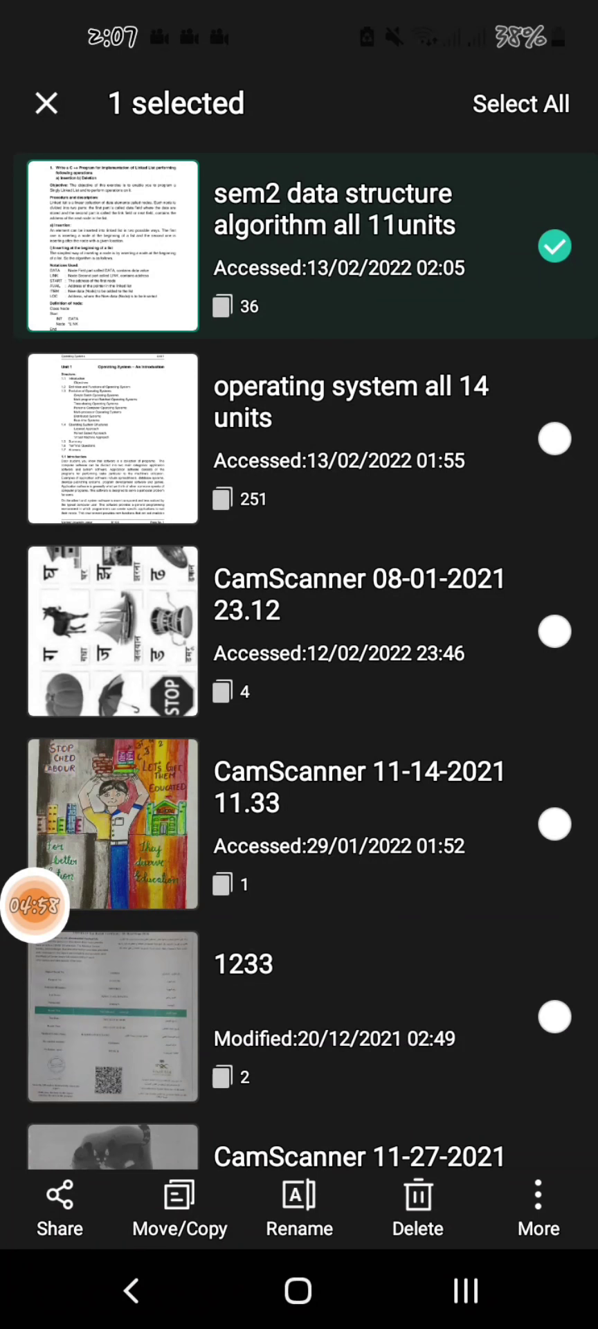
{"action": "left_click", "coordinate": [34, 906]}
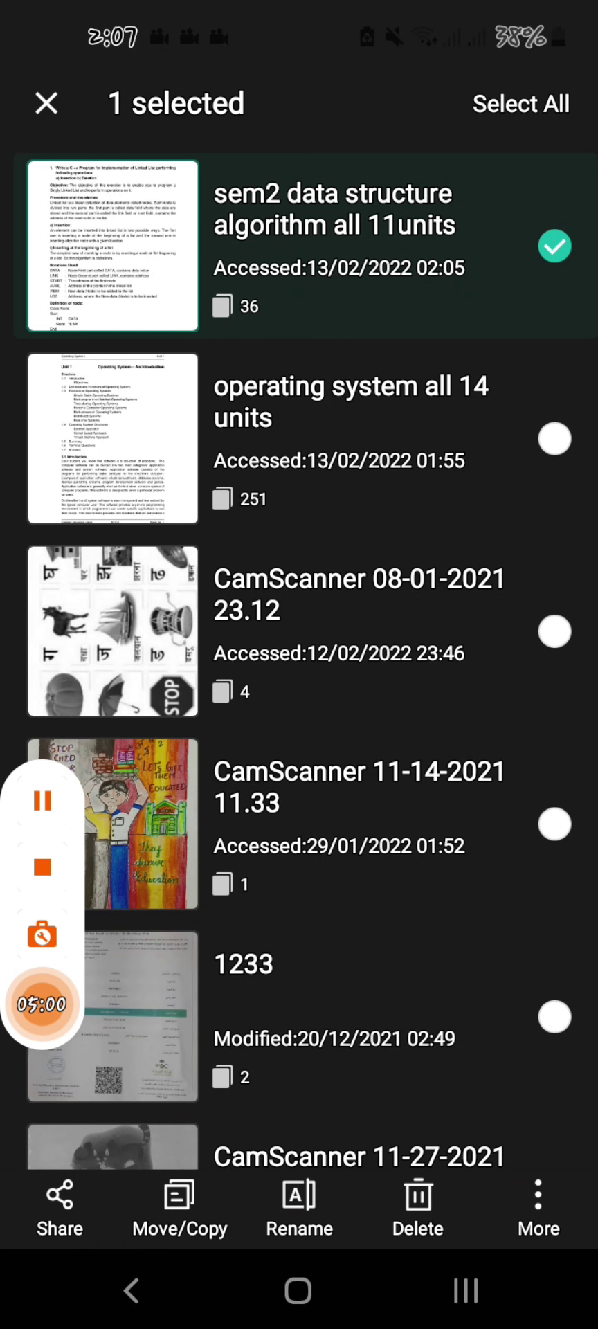